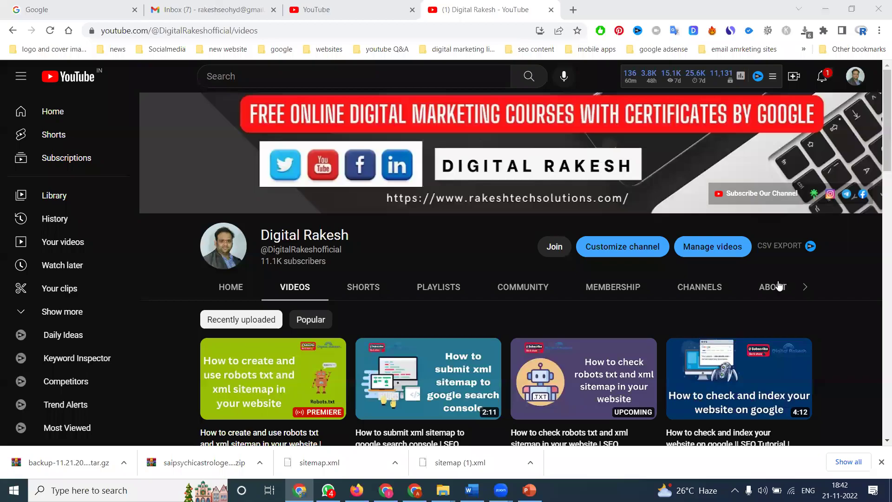
Leave the Digital Rakesh YouTube videos page for the Gmail Promotions inbox
left_click(773, 286)
left_click(209, 10)
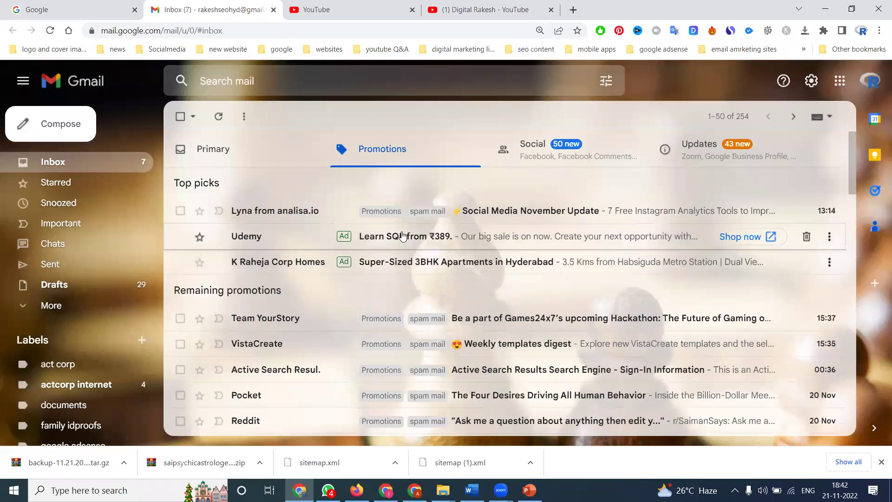
View the Udemy Learn SQL ad, then open the K Raheja Corp Hyderabad 3BHK ad
left_click(403, 236)
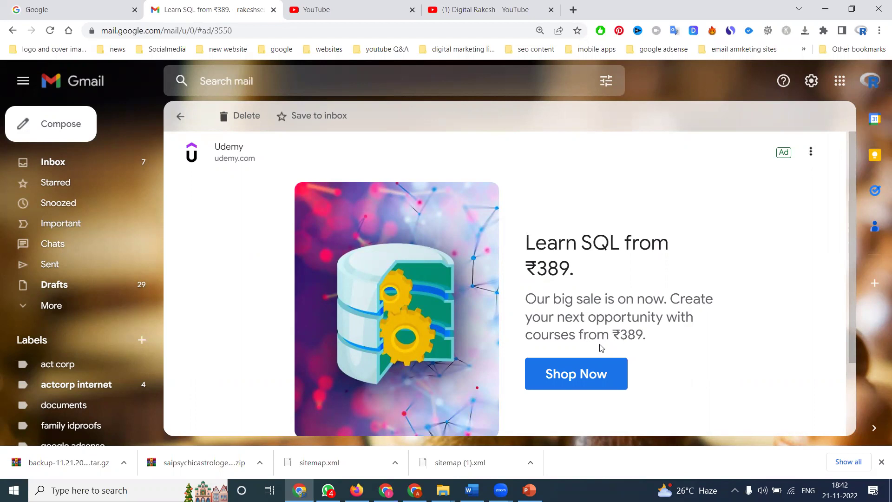
left_click(179, 116)
left_click(431, 262)
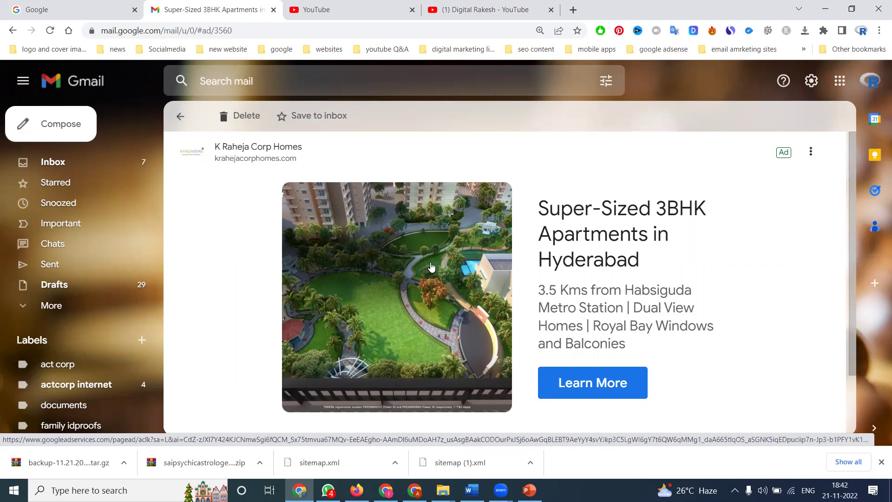
scroll(511, 282, "down", 3)
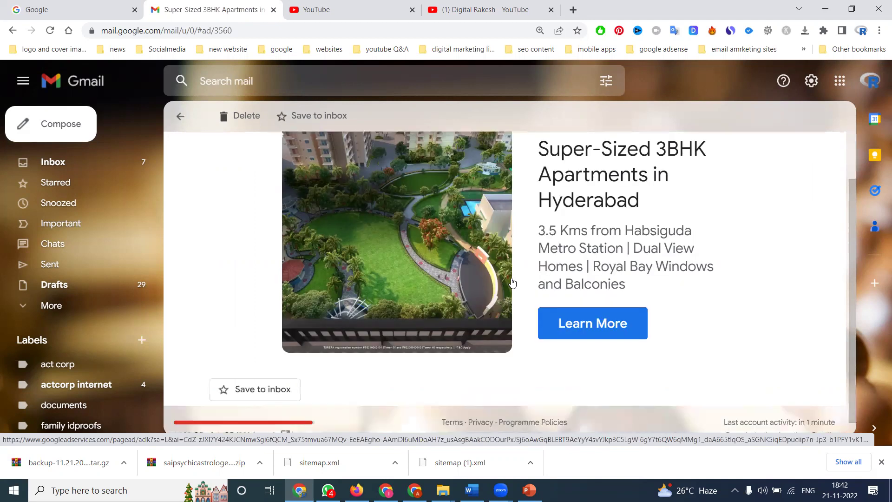
scroll(512, 282, "up", 3)
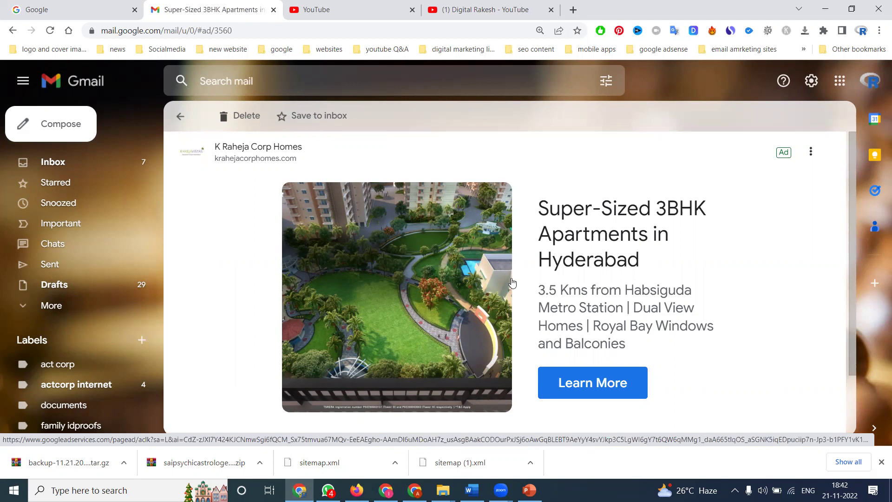
In a new tab, open the third, active adwords.google.com account and show its Overview
left_click(572, 9)
type("adw")
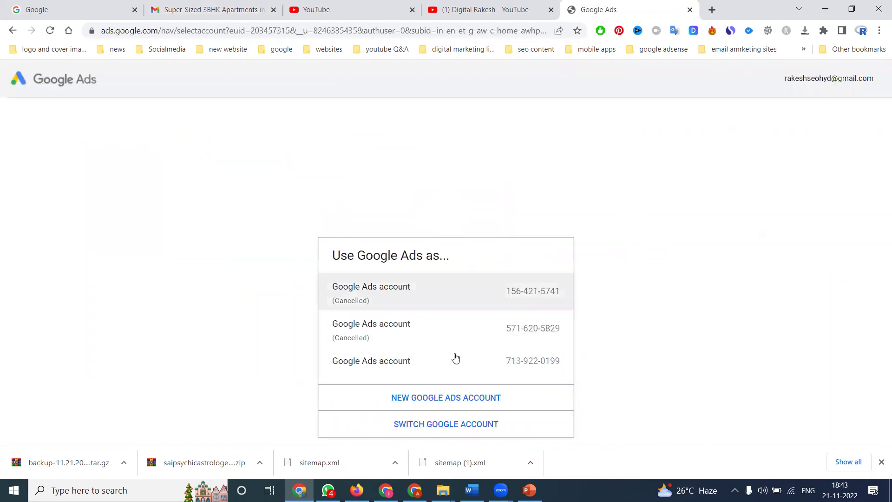
left_click(455, 360)
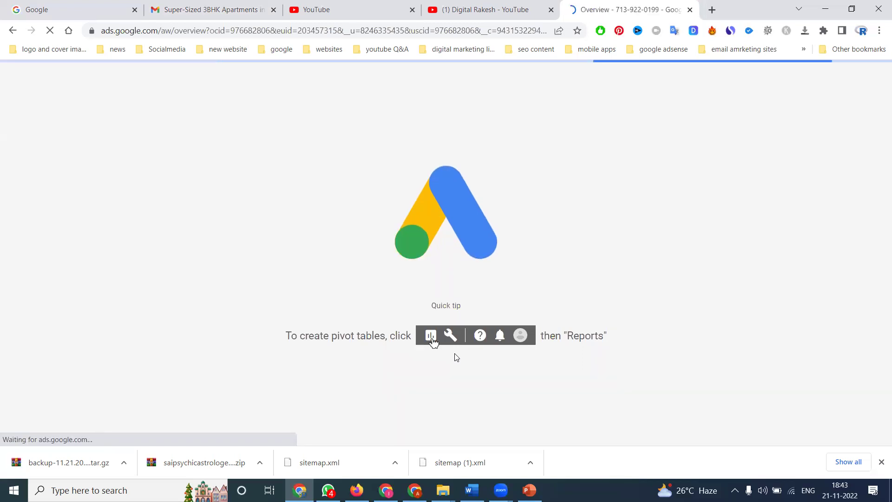
left_click(209, 10)
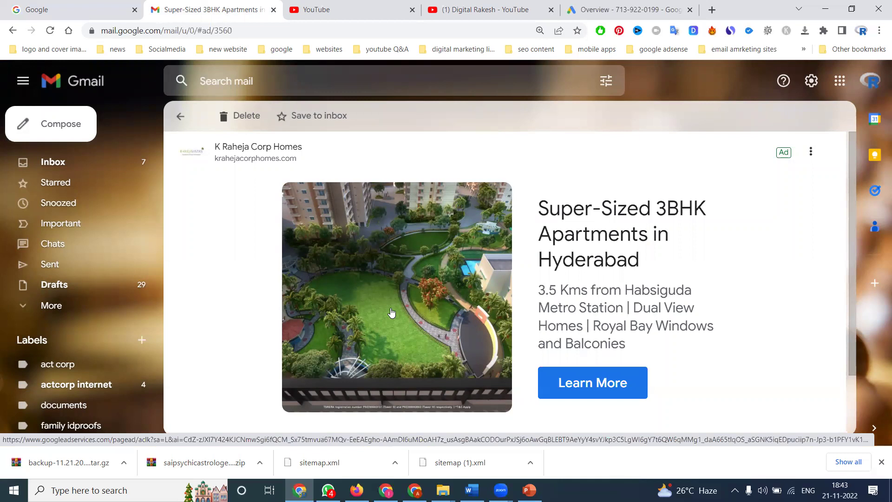
left_click(594, 9)
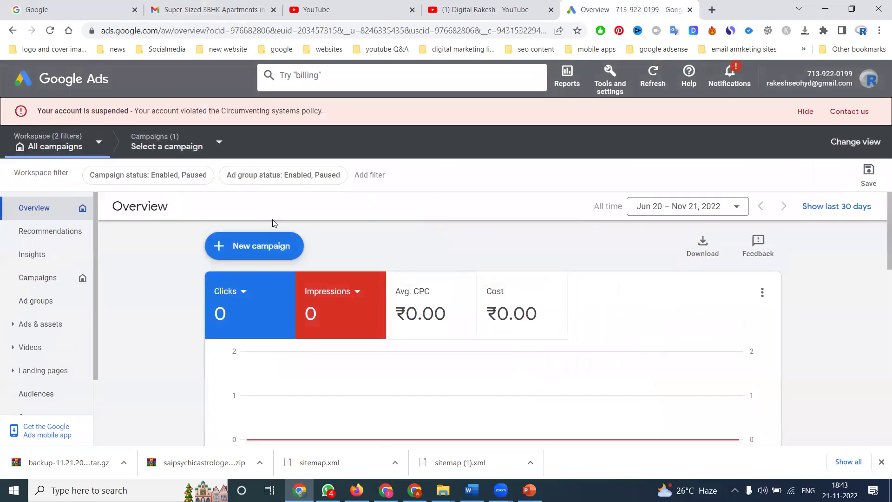
Create a new campaign using 'Create a campaign without a goal's guidance' and the Display type
left_click(273, 247)
left_click(273, 254)
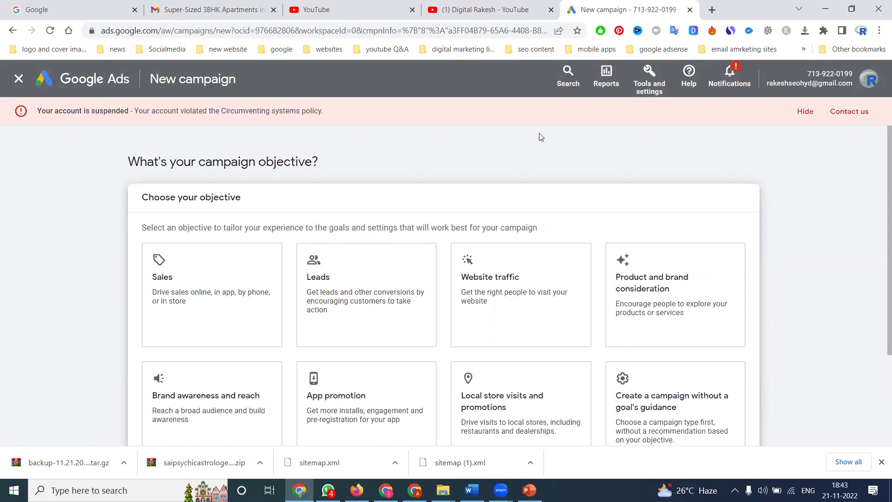
scroll(705, 148, "down", 2)
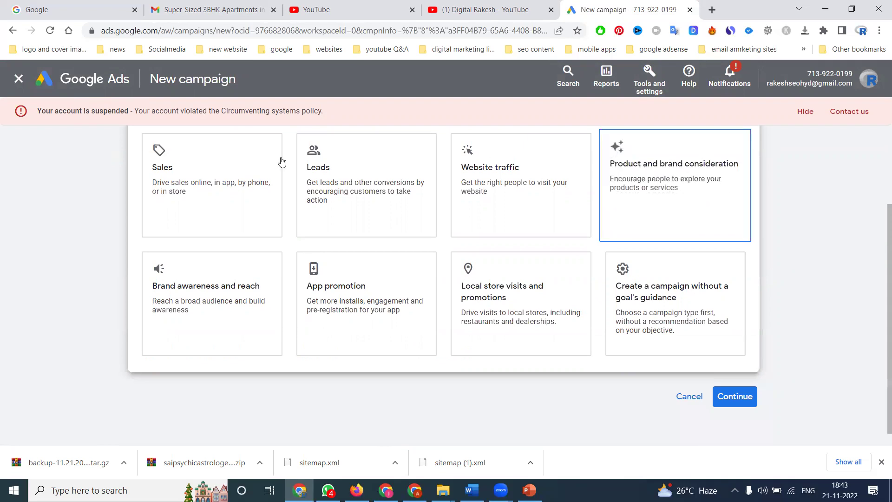
left_click(225, 167)
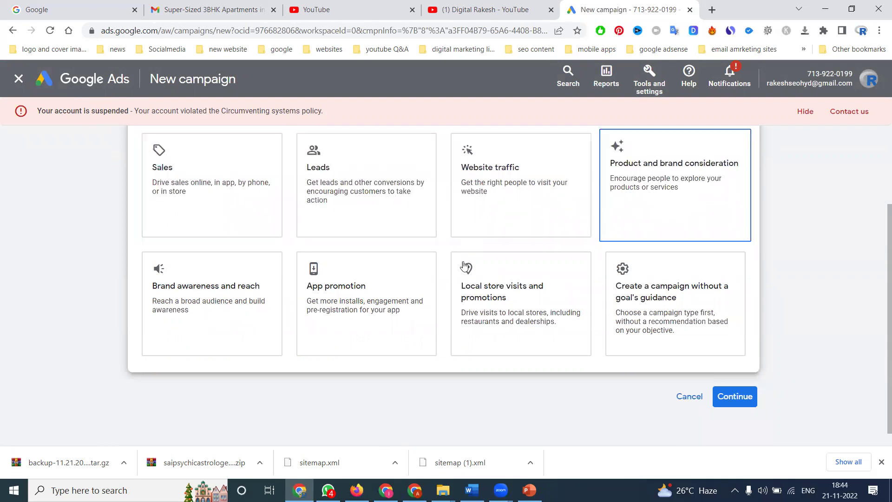
left_click(634, 298)
scroll(634, 297, "down", 4)
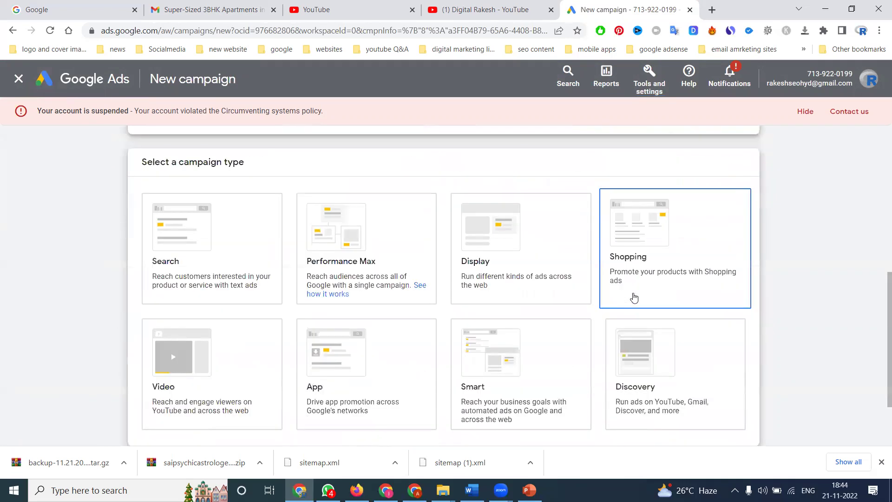
left_click(518, 262)
scroll(517, 262, "down", 4)
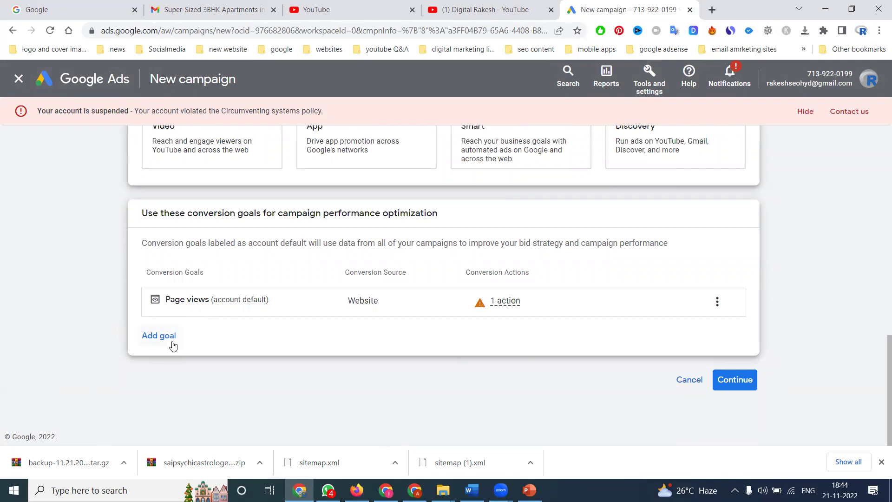
Enter rakeshtechsolutions.com as the business website
left_click(732, 383)
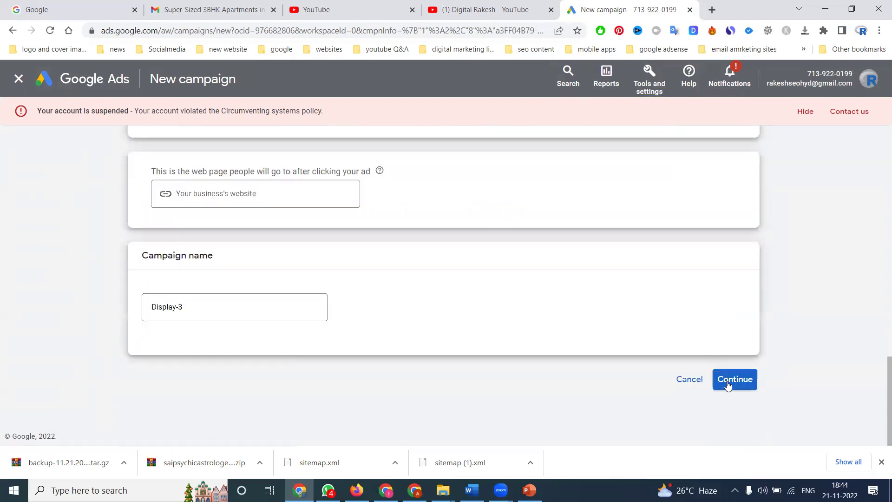
left_click(255, 193)
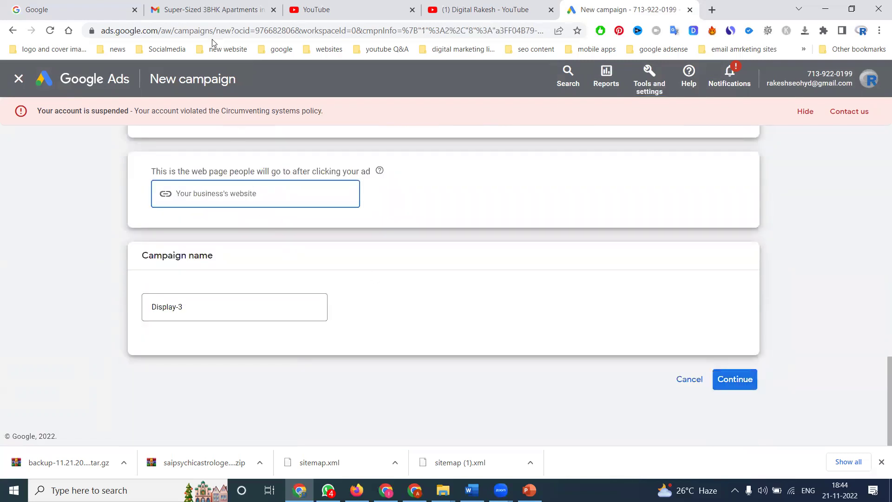
left_click(713, 10)
type("rakeshtechsolutions.com")
key("Return")
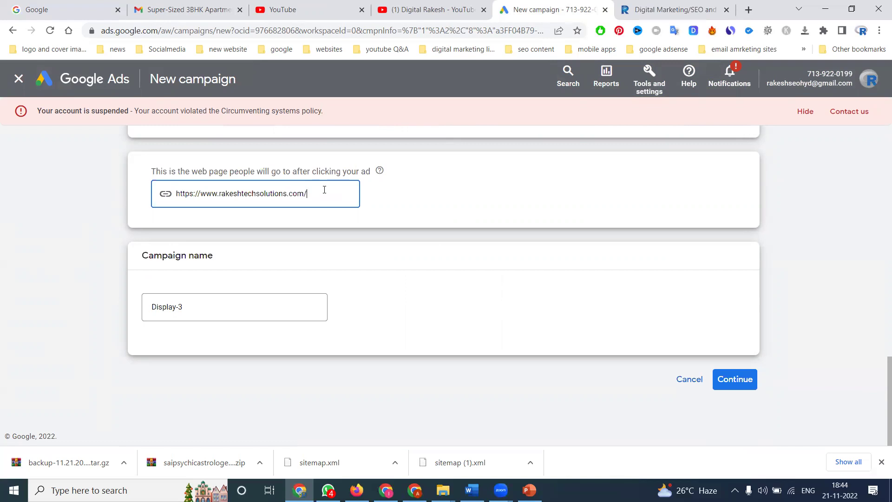
Rename the campaign from 'Display-3' to 'RTS' and continue
left_click(176, 306)
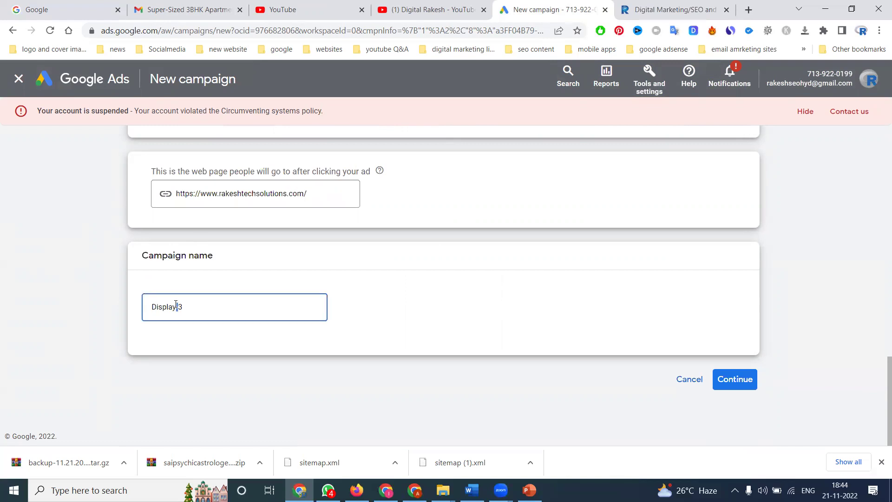
triple_click(176, 306)
type("RTS")
left_click(734, 378)
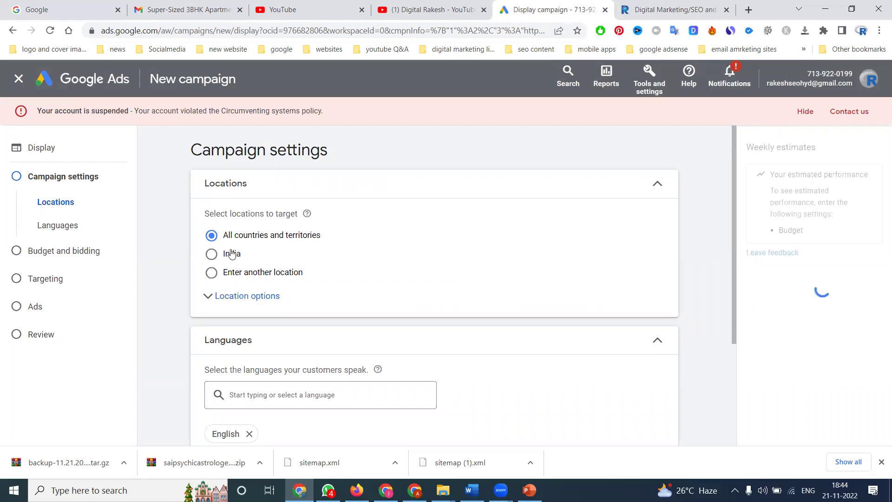
Target India and keep ads showing on all devices
left_click(230, 253)
scroll(160, 241, "down", 3)
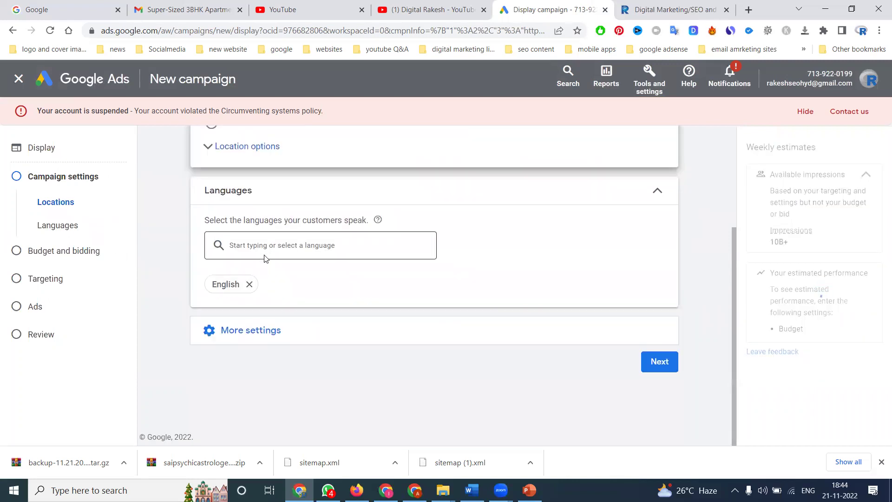
left_click(217, 330)
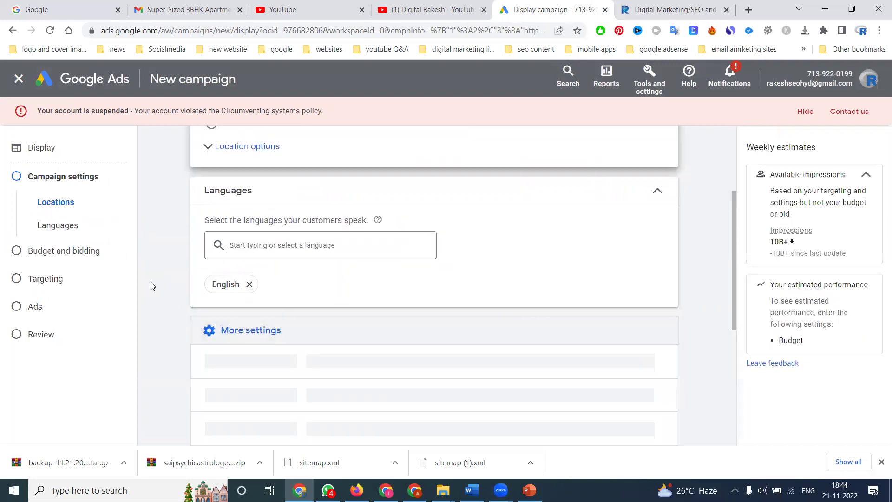
scroll(145, 286, "down", 3)
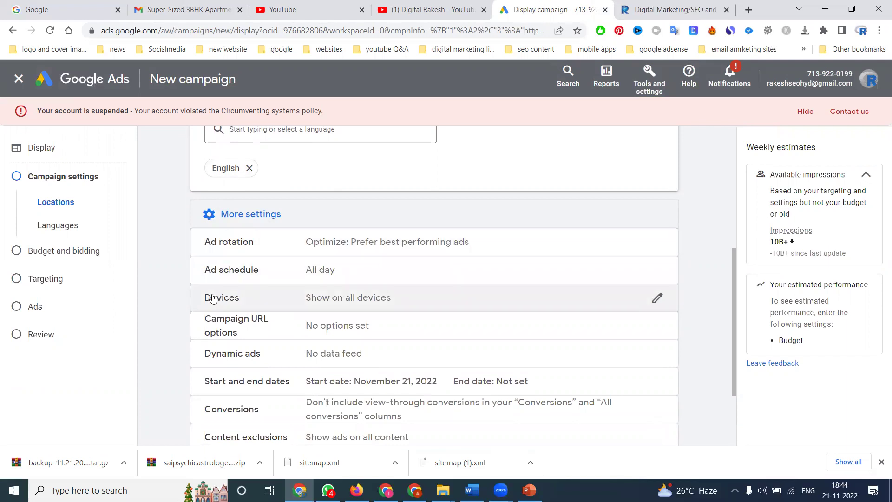
scroll(218, 297, "down", 1)
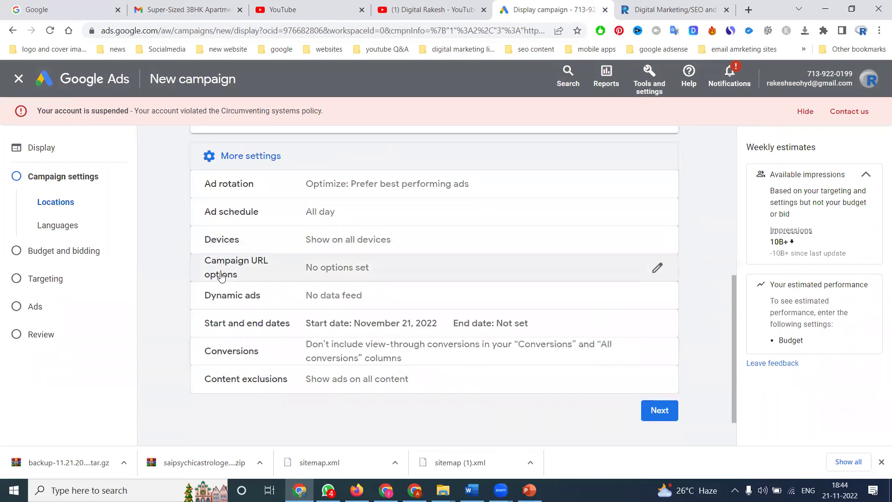
left_click(317, 240)
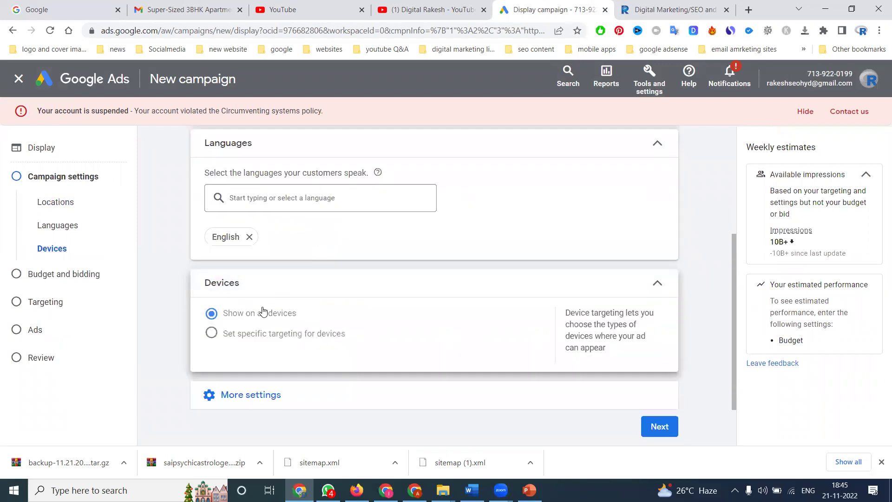
left_click(258, 335)
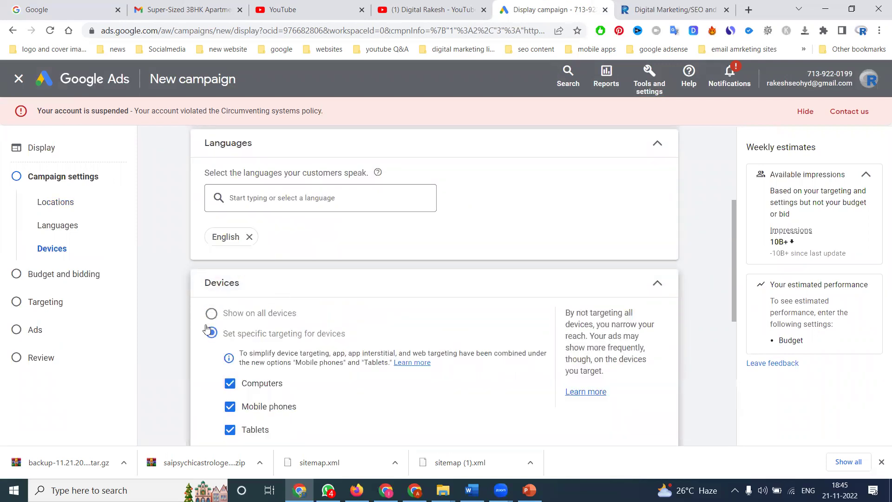
scroll(193, 330, "down", 2)
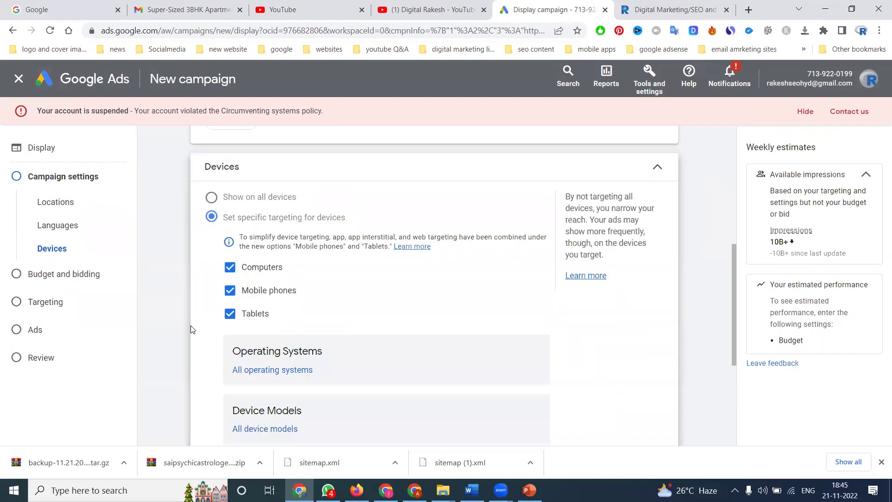
scroll(193, 329, "down", 2)
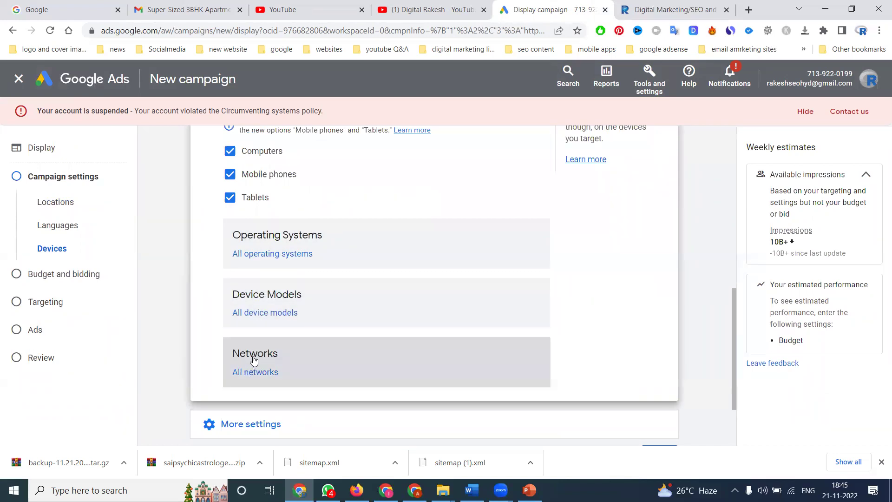
scroll(252, 363, "up", 3)
left_click(212, 313)
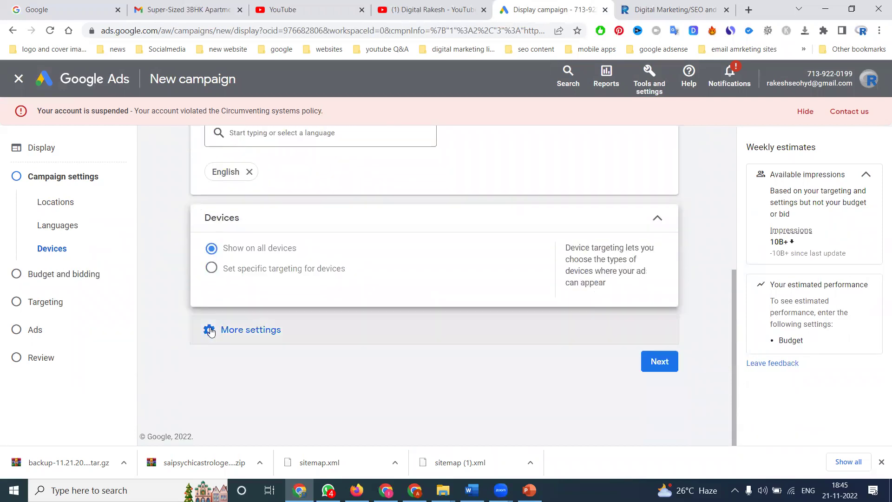
Leave the ad schedule at all days, 00:00 to 00:00
left_click(209, 331)
scroll(156, 302, "down", 3)
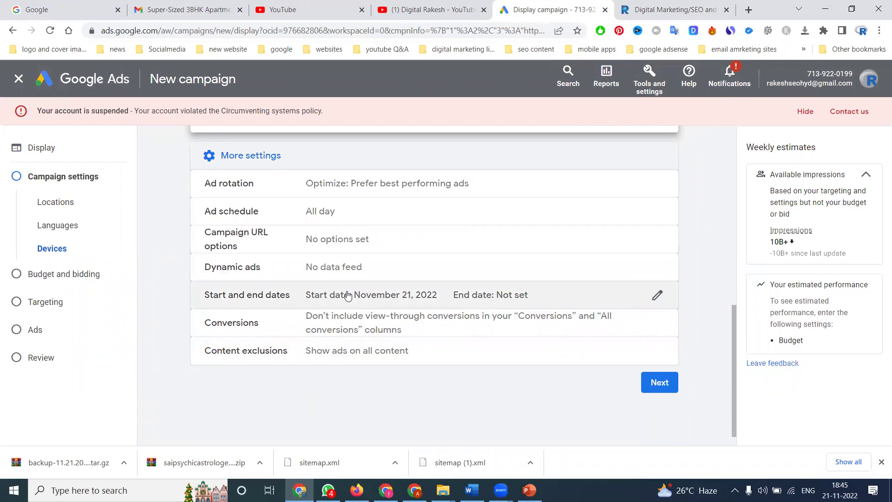
left_click(324, 211)
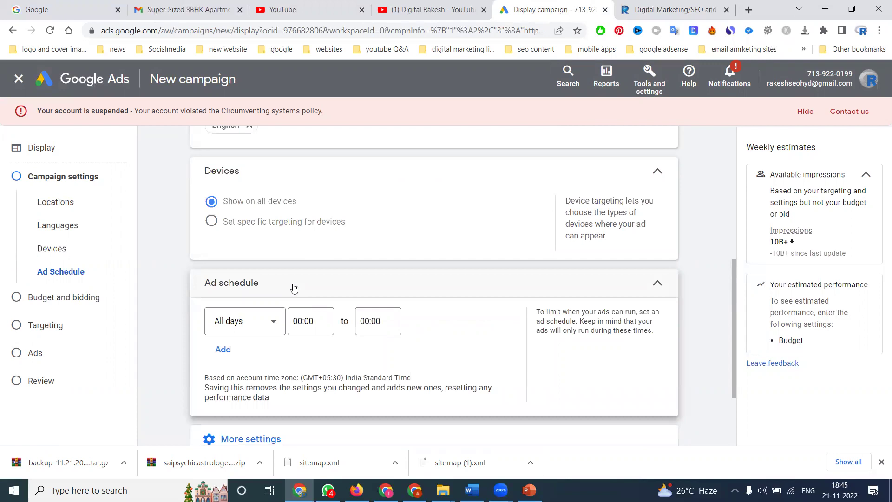
left_click(240, 282)
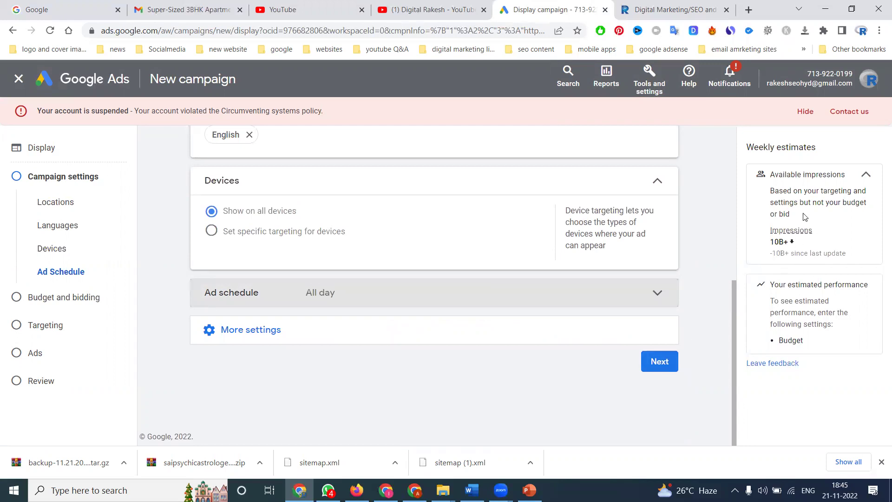
scroll(493, 278, "up", 4)
scroll(359, 292, "up", 1)
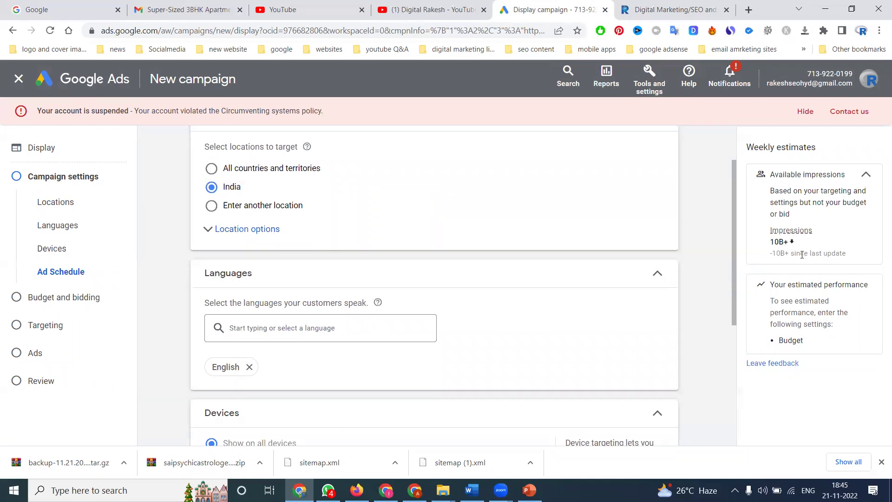
scroll(648, 326, "down", 5)
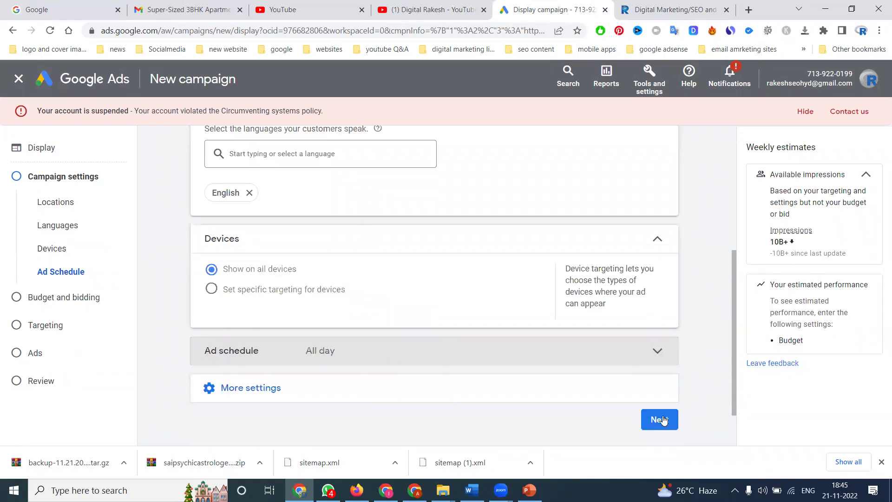
Set a ₹1,500 daily budget, try a ₹220 target CPA, then turn target CPA off
left_click(664, 419)
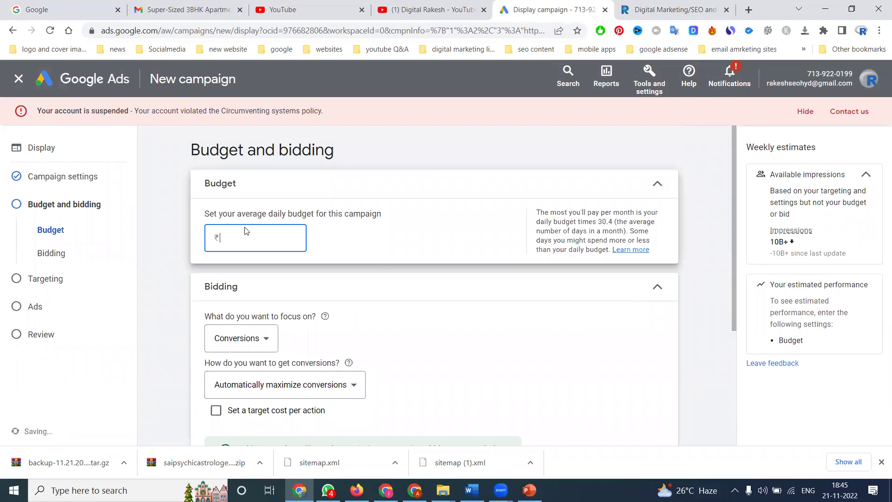
type("1500")
left_click(155, 220)
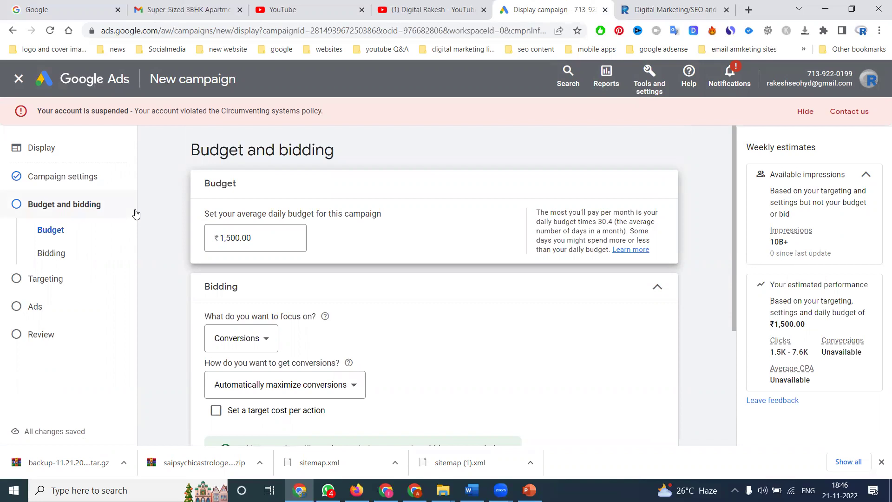
scroll(191, 299, "down", 2)
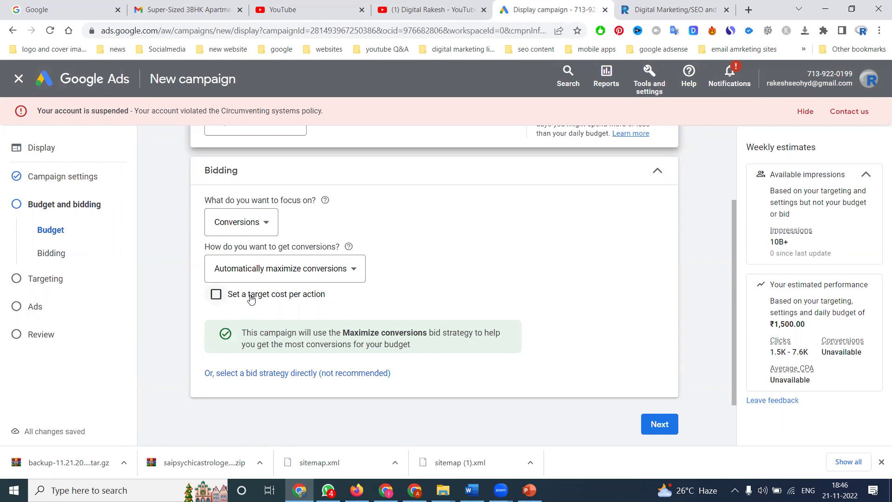
left_click(252, 296)
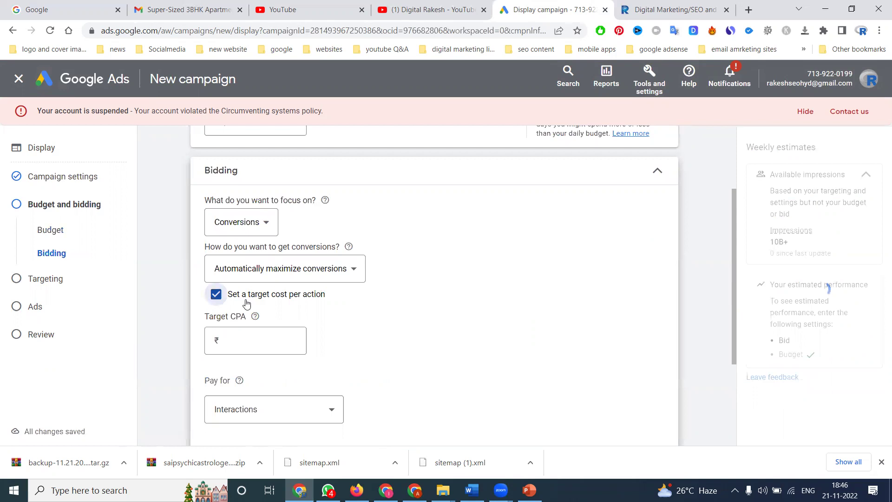
scroll(252, 298, "down", 2)
left_click(274, 231)
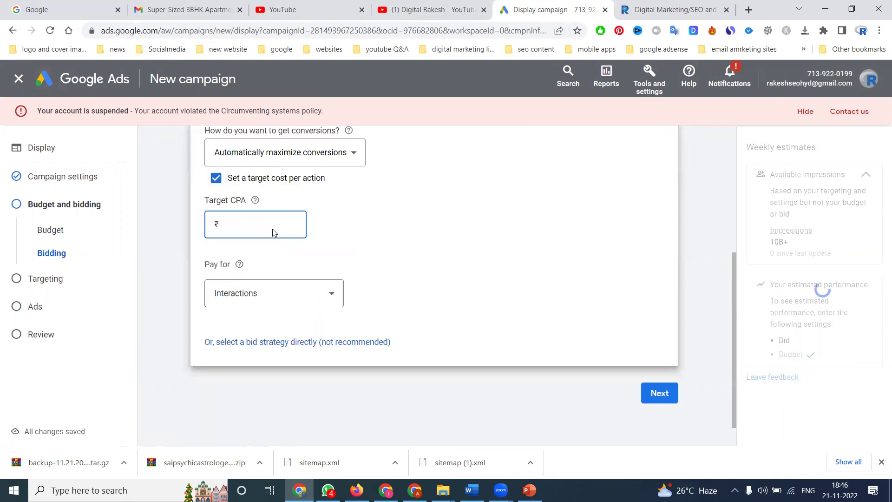
type("15")
left_click(457, 244)
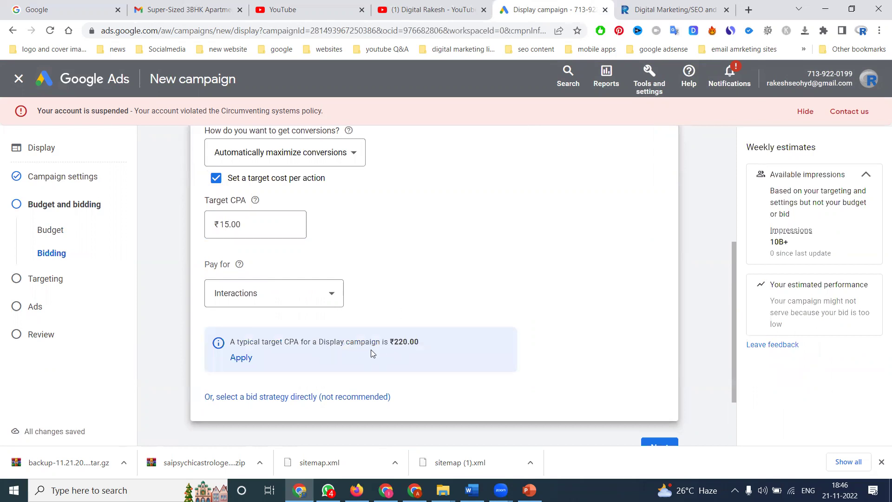
left_click(241, 358)
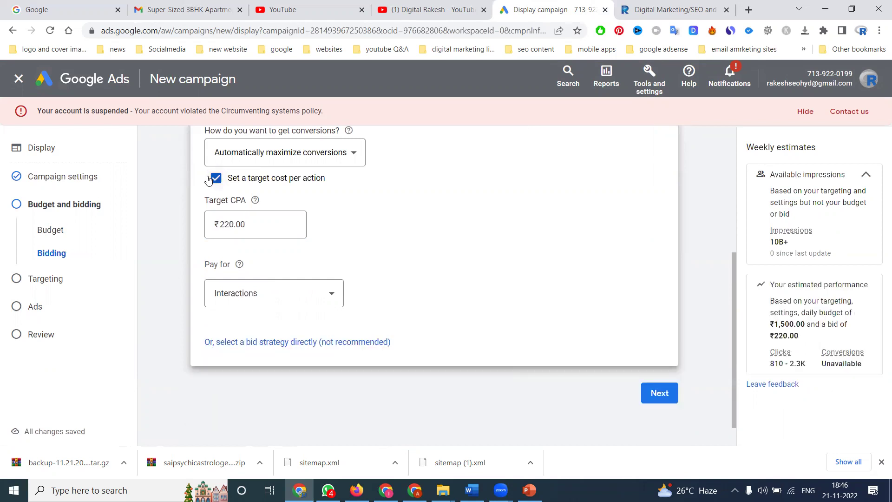
left_click(216, 178)
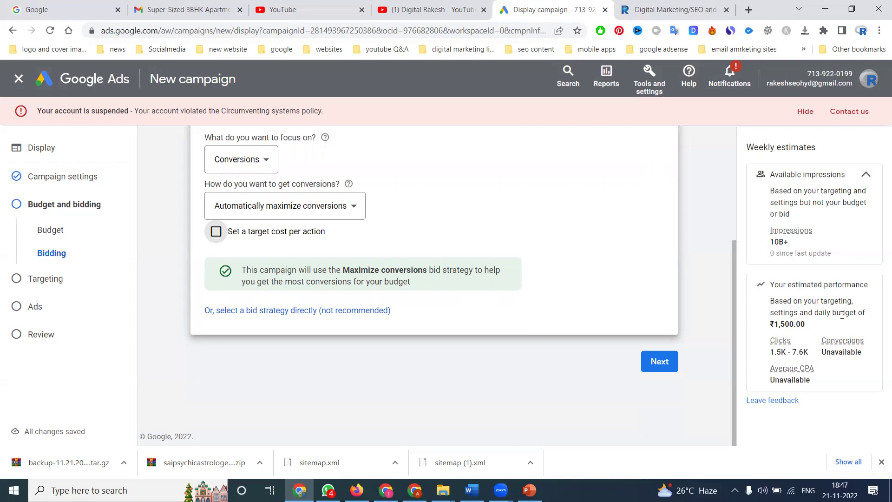
Add demographic targeting that excludes ages 45-54, 55-64, 65+ and Unknown
left_click(659, 361)
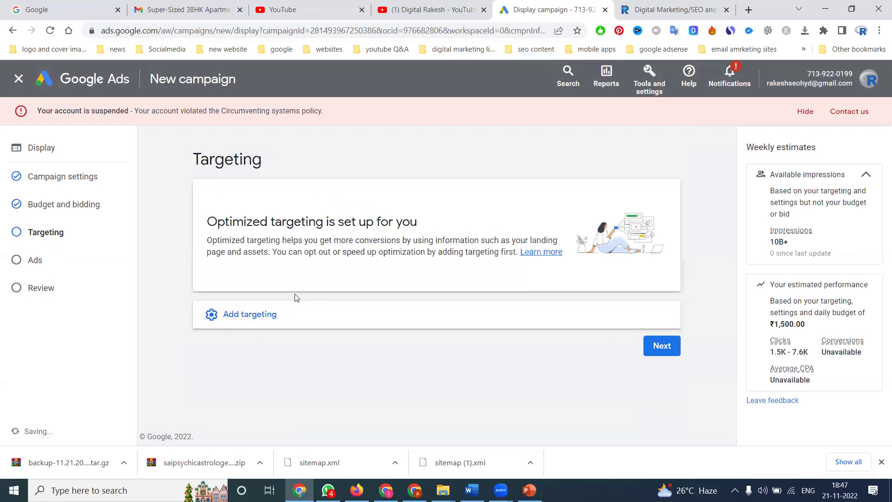
left_click(230, 314)
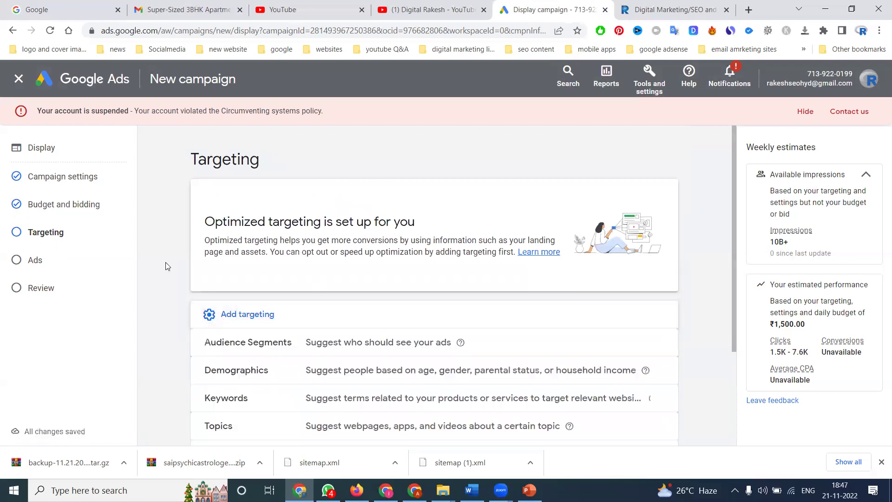
scroll(165, 262, "down", 2)
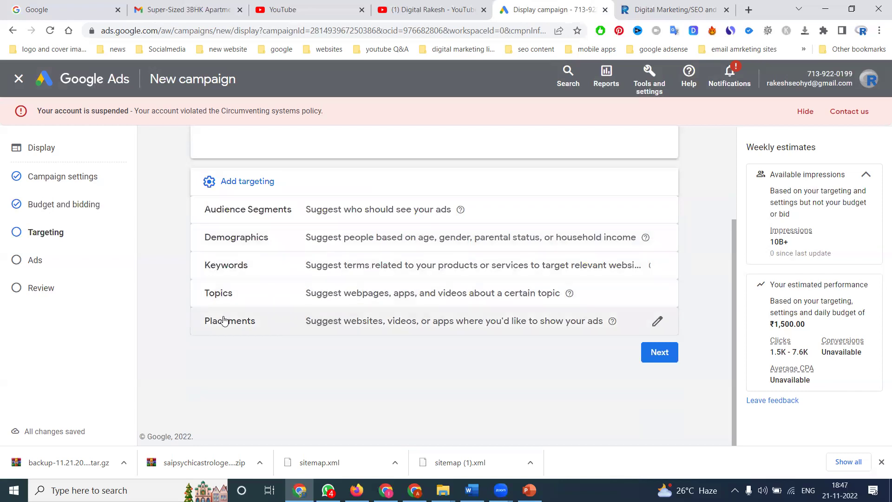
left_click(223, 238)
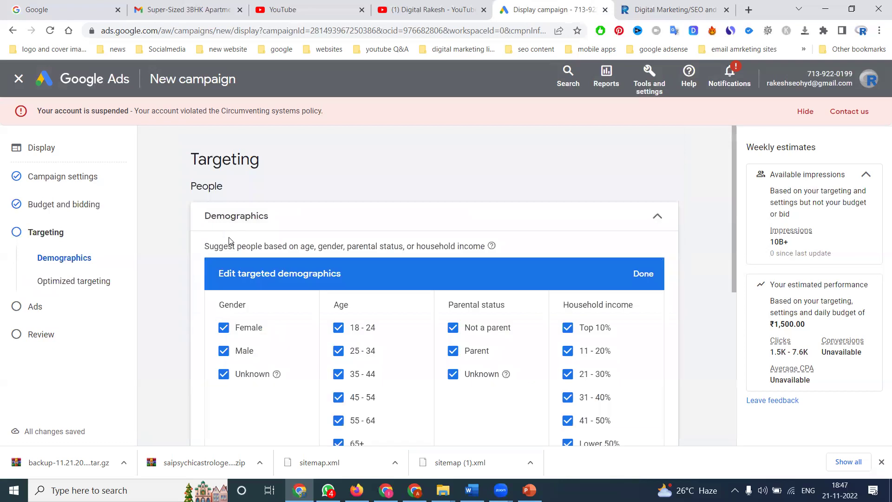
scroll(223, 237, "down", 3)
left_click(338, 292)
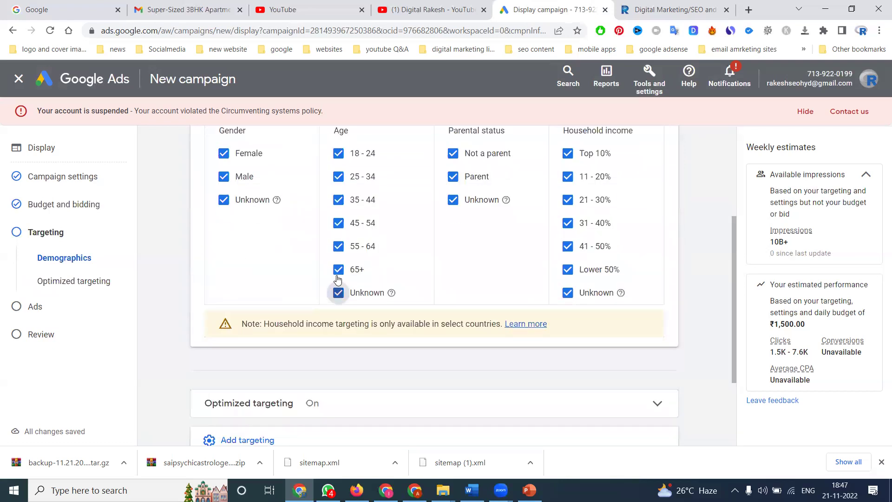
left_click(339, 270)
left_click(338, 245)
left_click(338, 222)
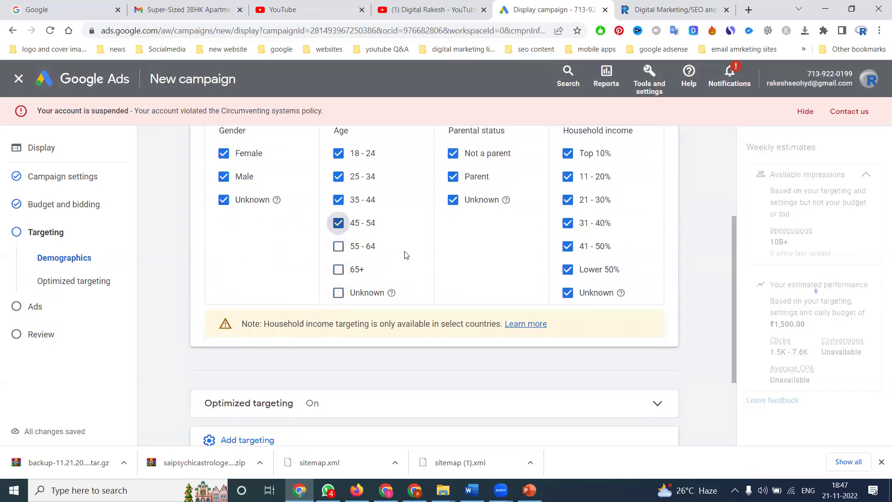
scroll(663, 242, "up", 3)
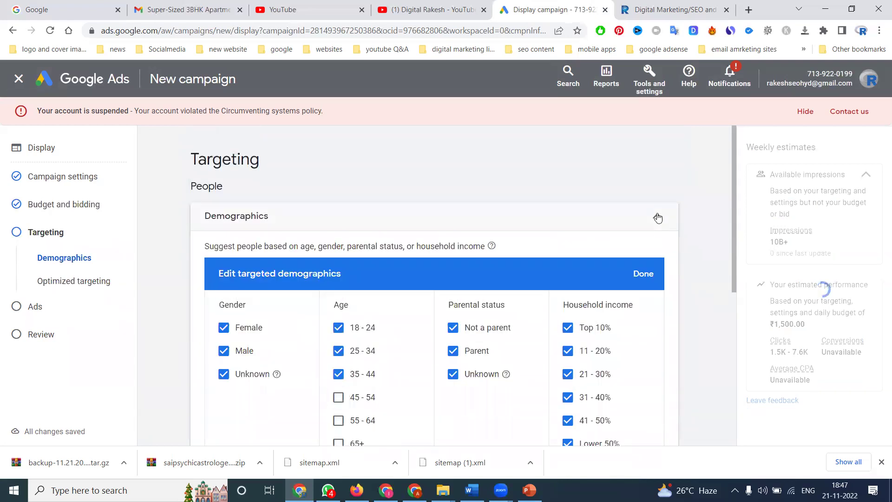
left_click(657, 215)
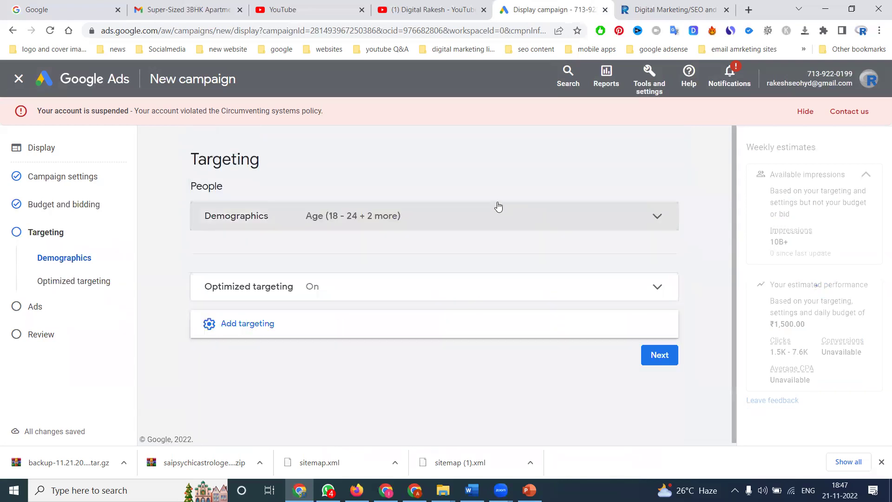
Open keyword targeting and close it without adding keywords
left_click(247, 323)
scroll(247, 278, "down", 2)
left_click(248, 269)
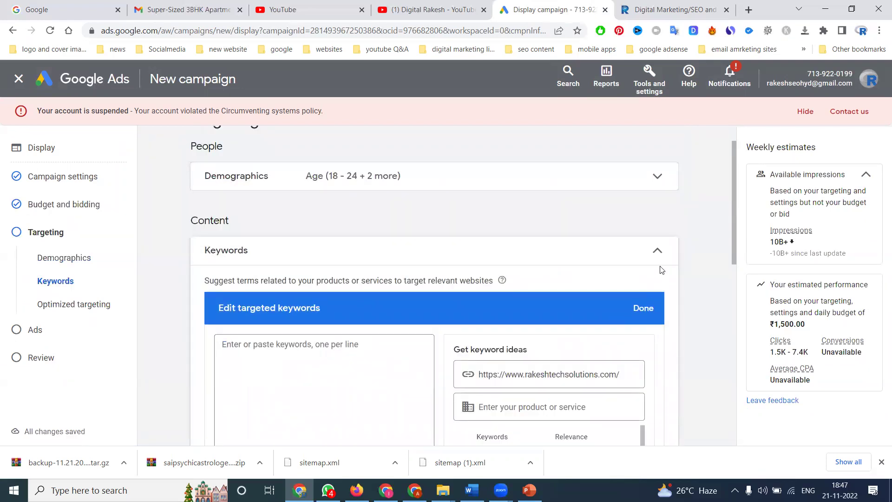
left_click(657, 250)
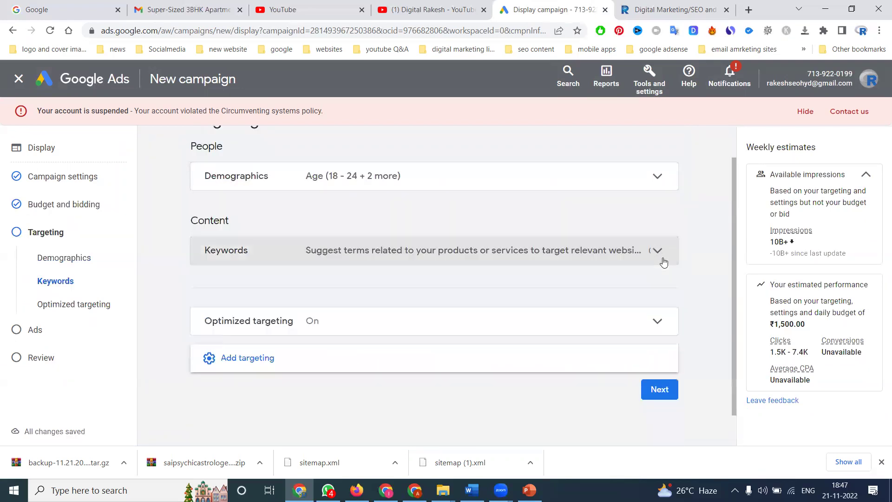
Add placement targeting and browse the website and YouTube video suggestions
left_click(561, 357)
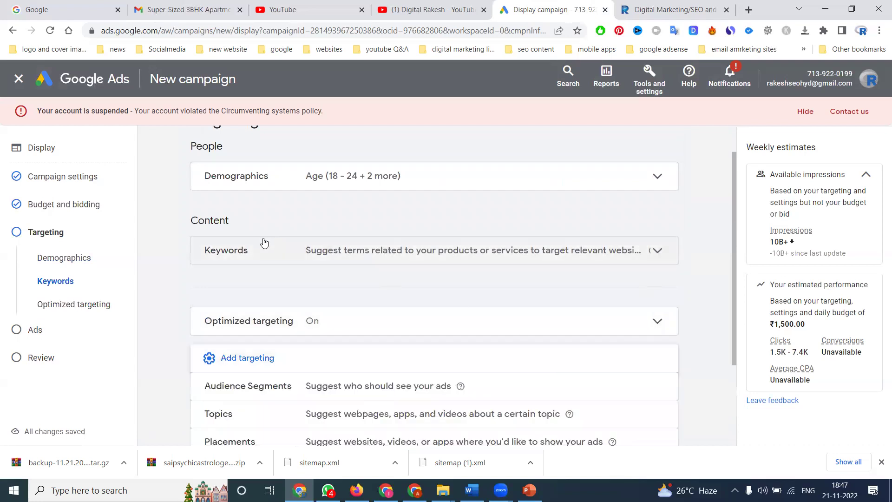
scroll(264, 243, "down", 1)
left_click(230, 321)
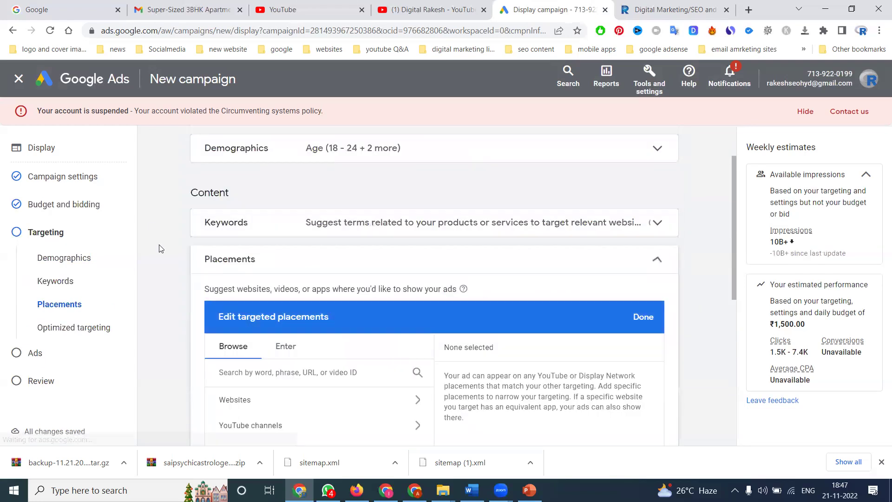
scroll(159, 249, "down", 3)
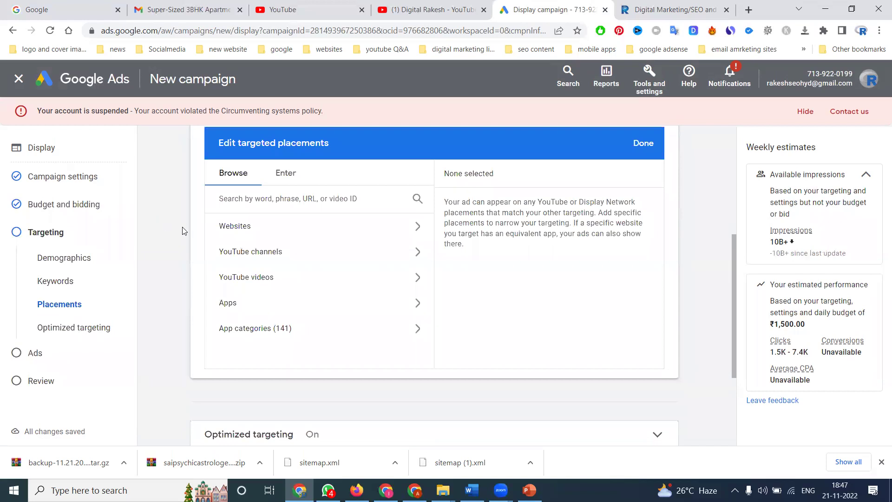
left_click(244, 230)
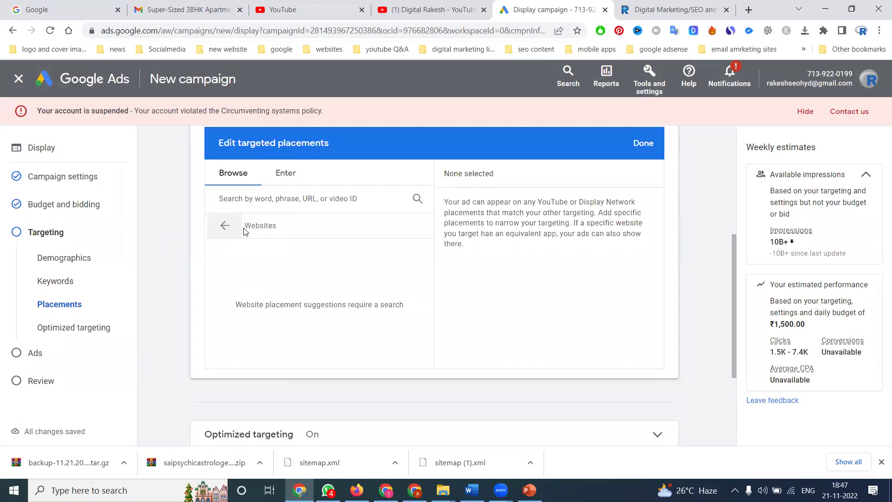
left_click(224, 225)
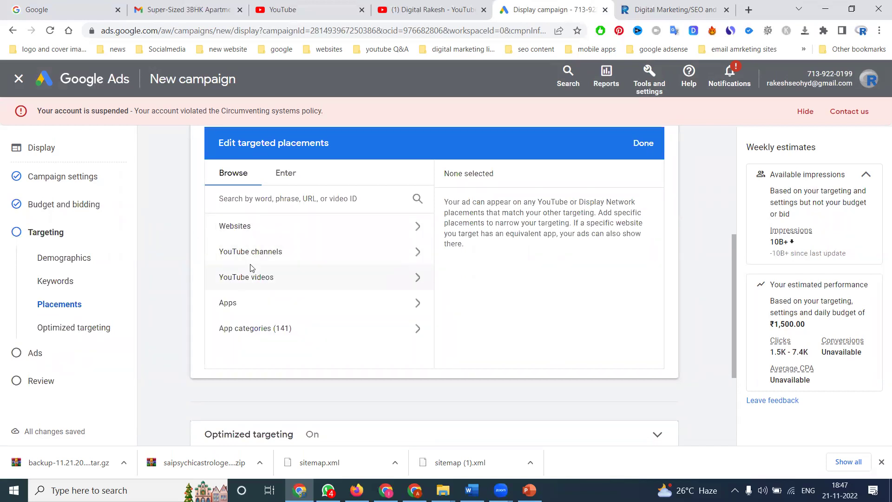
left_click(251, 267)
left_click(225, 226)
scroll(242, 330, "down", 2)
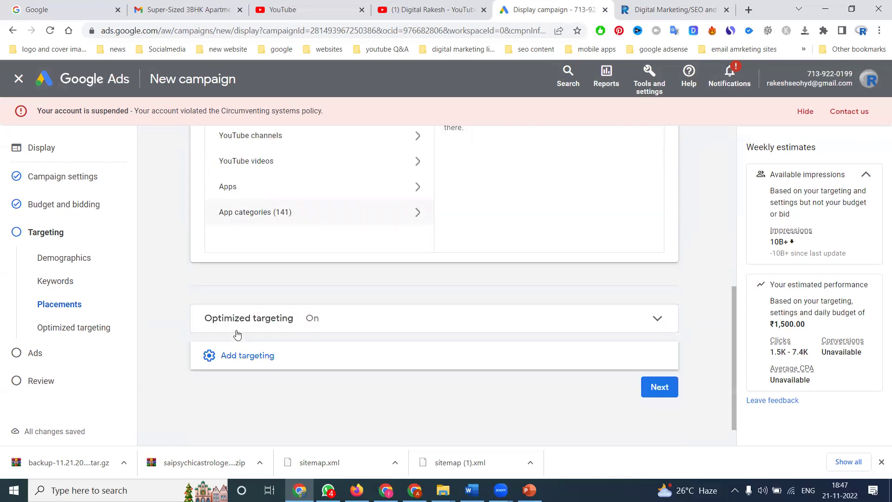
scroll(238, 331, "down", 1)
scroll(236, 331, "up", 3)
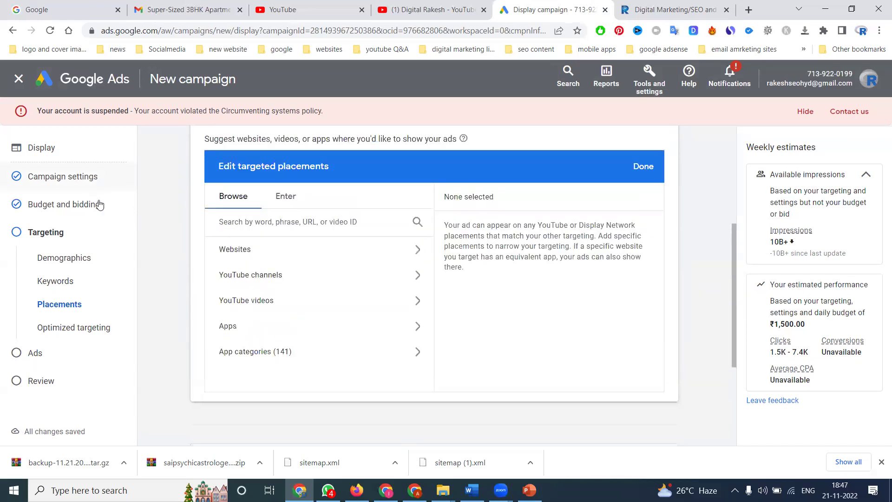
scroll(209, 241, "up", 3)
scroll(212, 242, "up", 1)
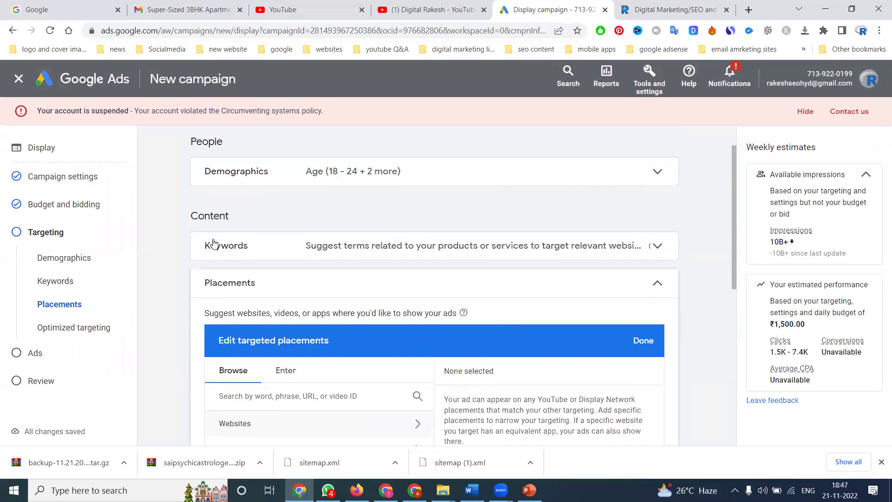
Add topic targeting, then finish topics and placements with nothing selected
left_click(288, 178)
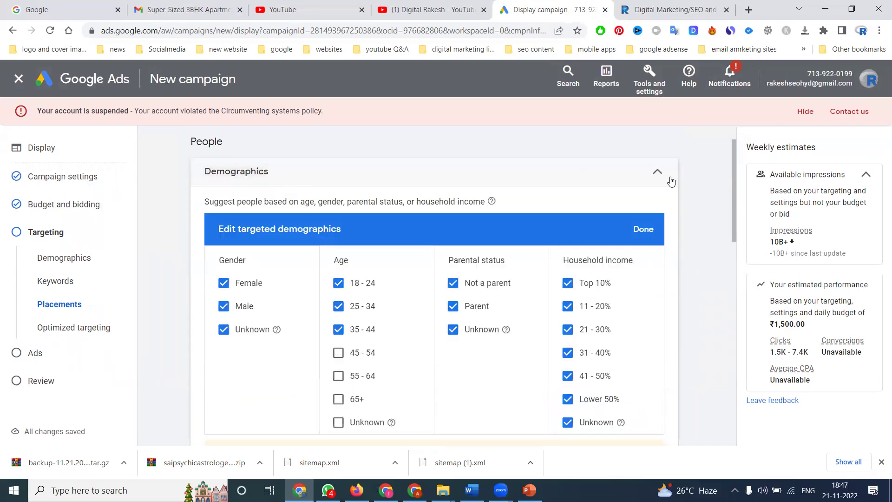
left_click(657, 171)
scroll(613, 258, "down", 3)
scroll(613, 258, "down", 2)
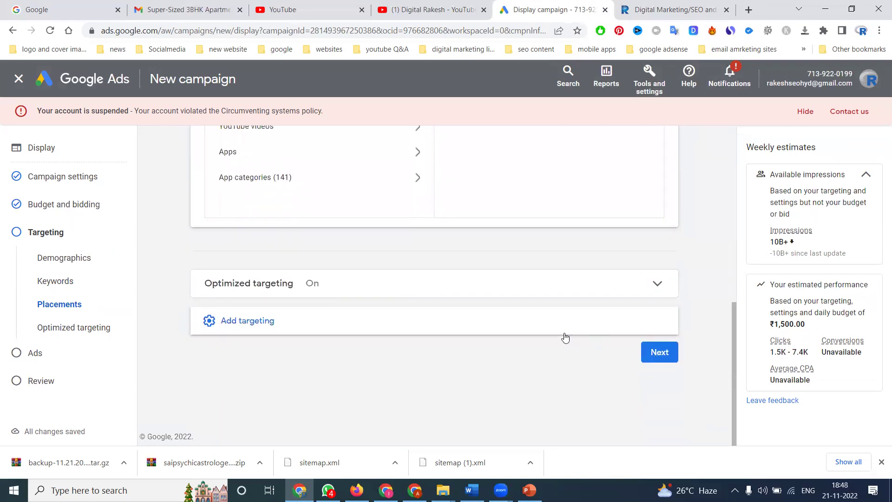
left_click(557, 324)
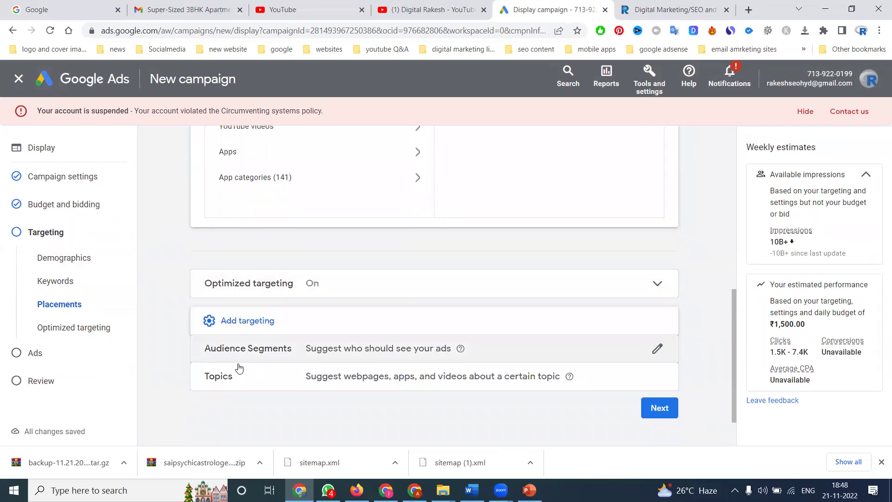
left_click(251, 376)
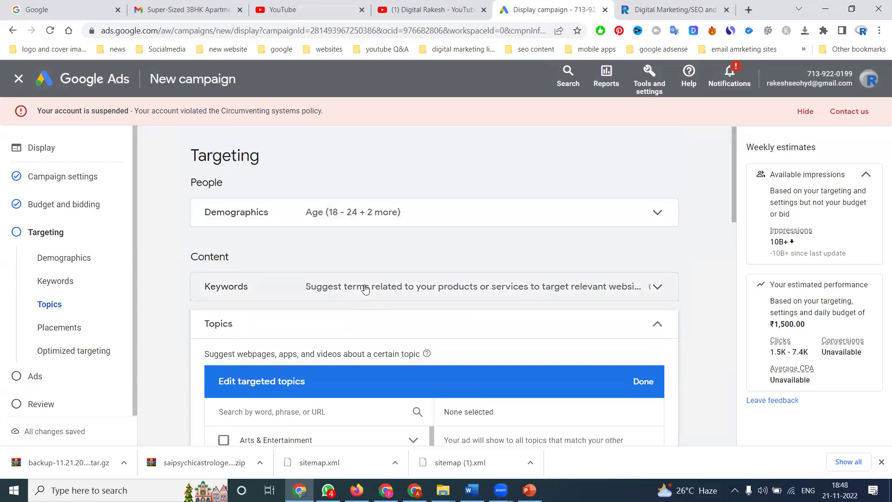
scroll(364, 287, "down", 3)
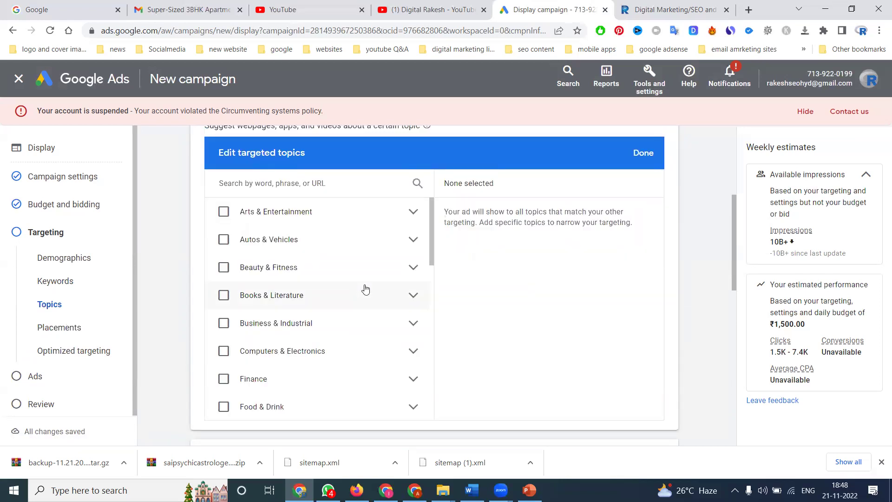
left_click(644, 152)
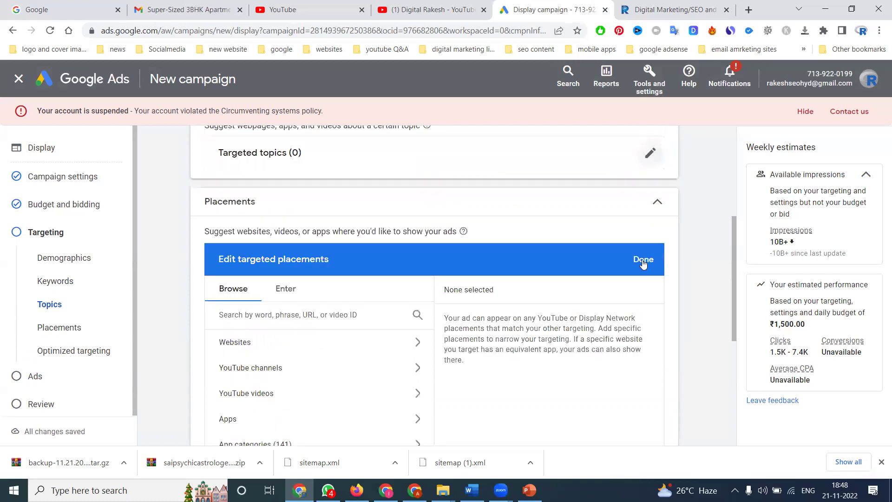
left_click(638, 269)
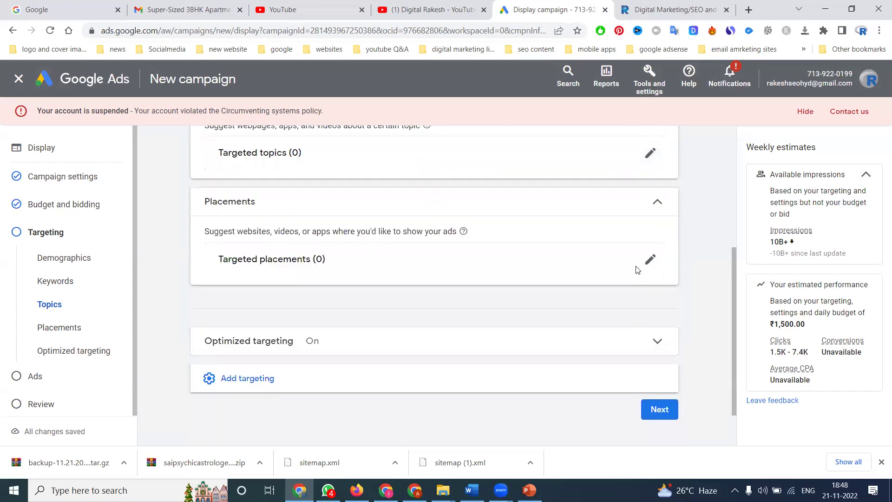
On the ad creation step, preview for YouTube and Gmail and review suggested images
left_click(659, 410)
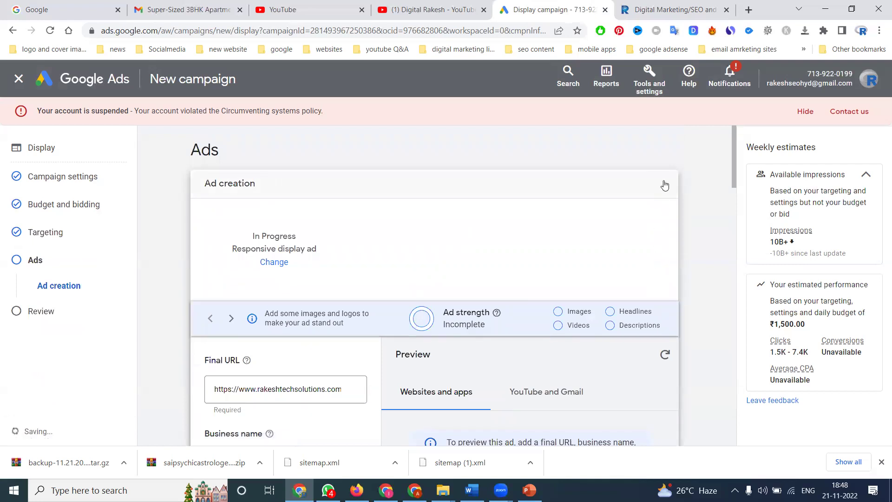
scroll(663, 185, "down", 2)
scroll(660, 187, "down", 1)
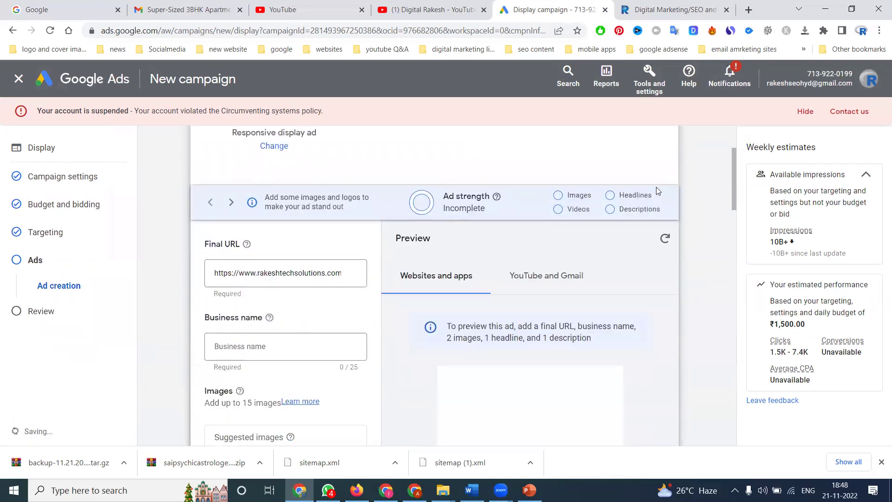
scroll(647, 184, "down", 3)
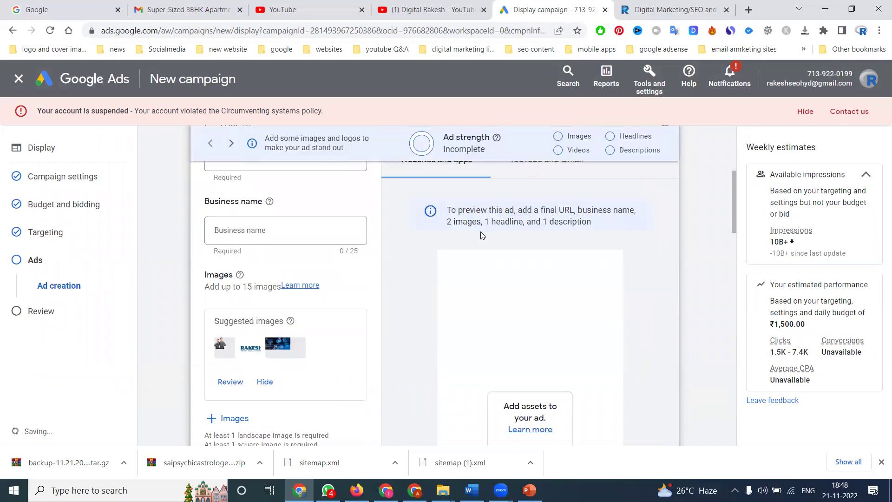
scroll(481, 232, "up", 2)
left_click(428, 220)
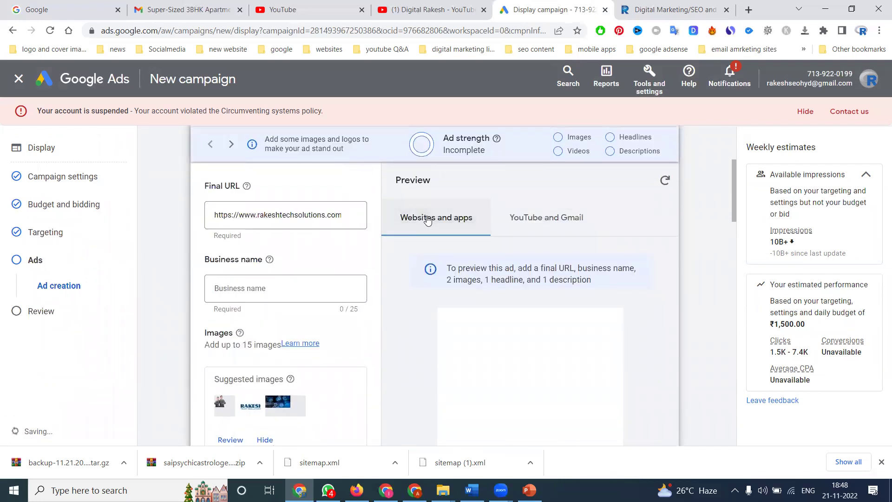
left_click(529, 218)
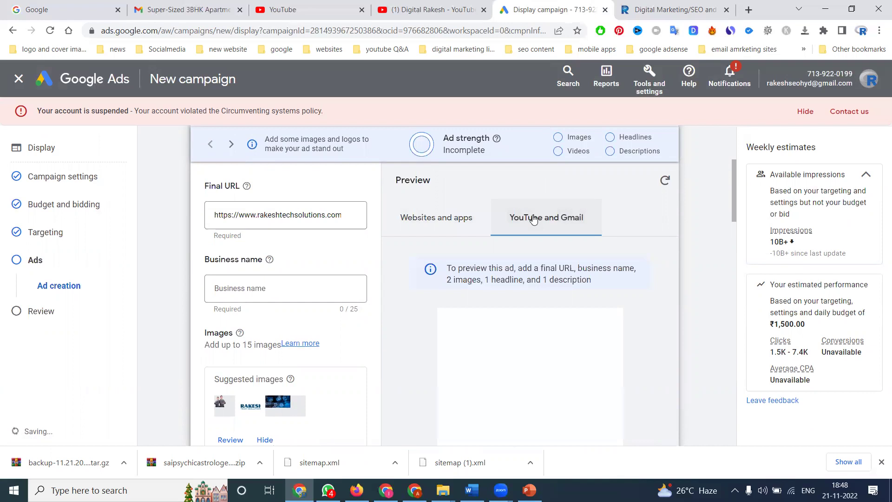
scroll(566, 243, "down", 2)
scroll(567, 243, "down", 1)
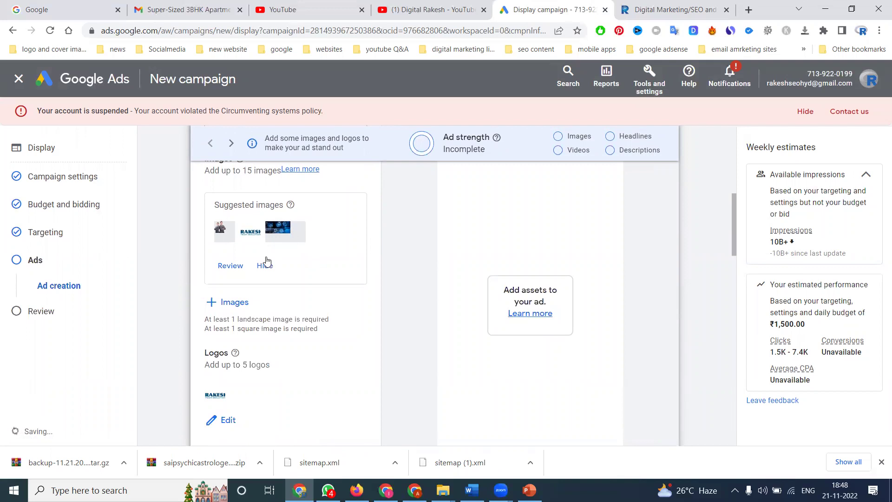
left_click(231, 265)
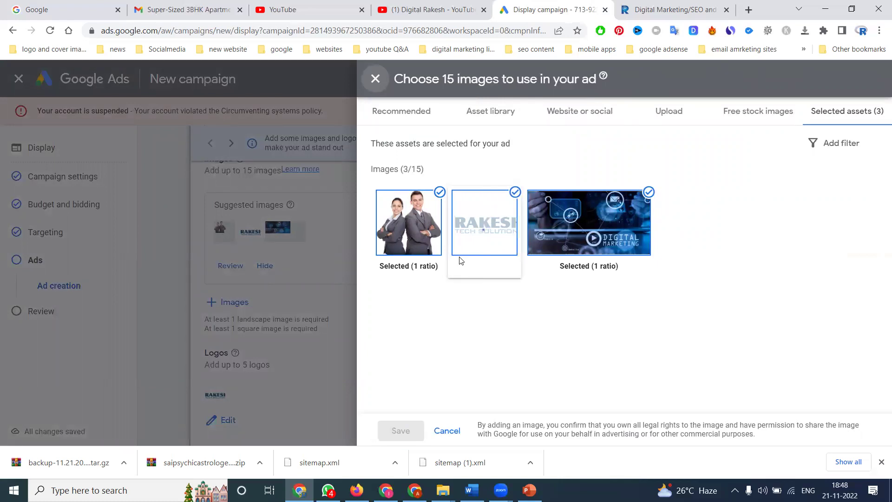
Adjust the crop of the RAKESH TECH SOLUTIONS logo image
left_click(484, 221)
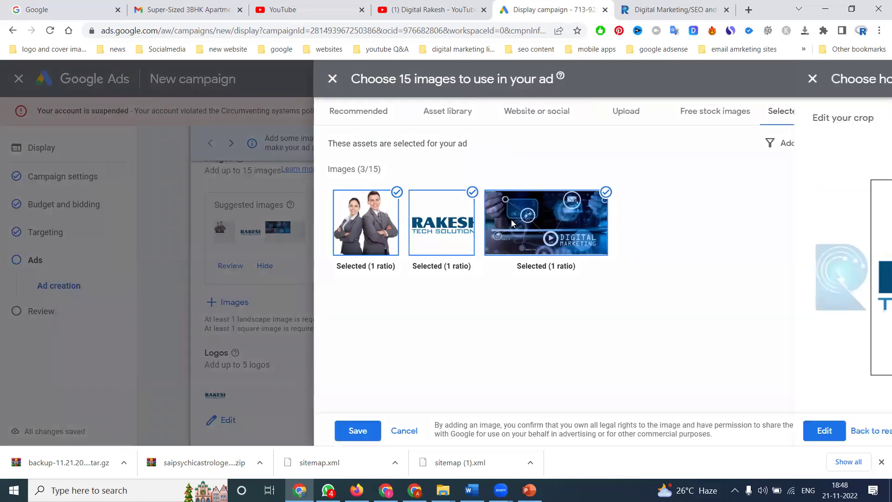
left_click_drag(494, 343, 498, 344)
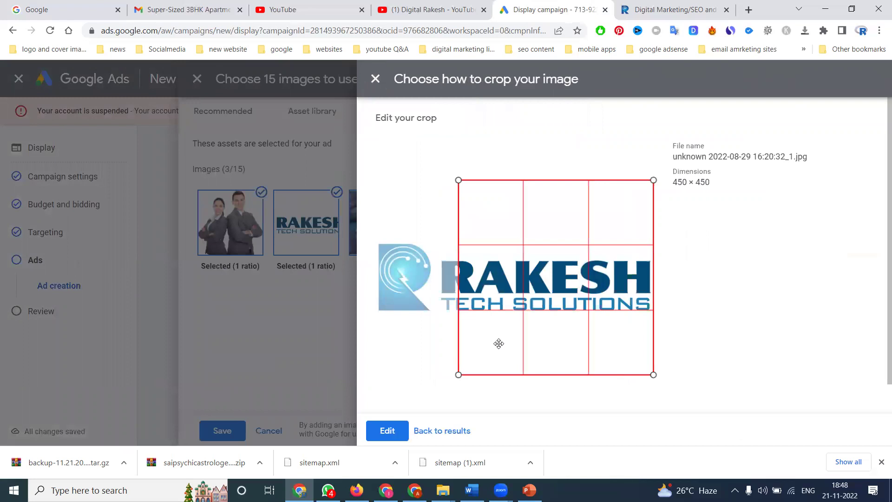
left_click_drag(516, 331, 497, 331)
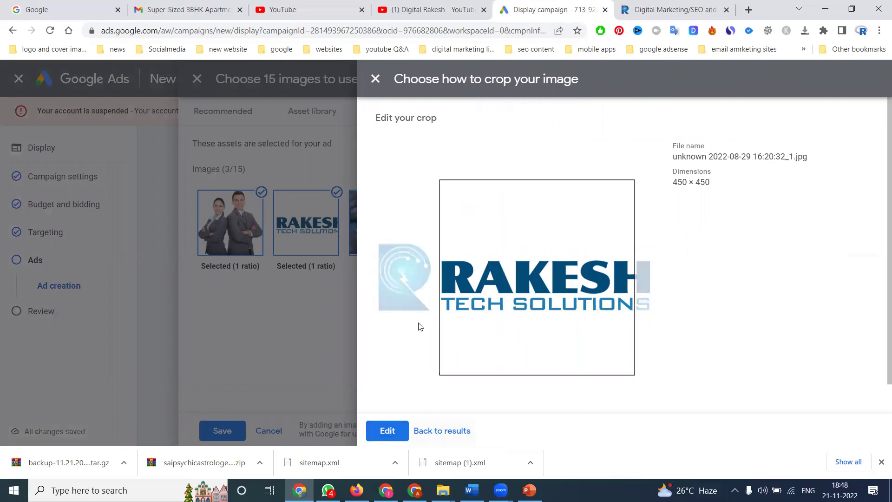
left_click(435, 431)
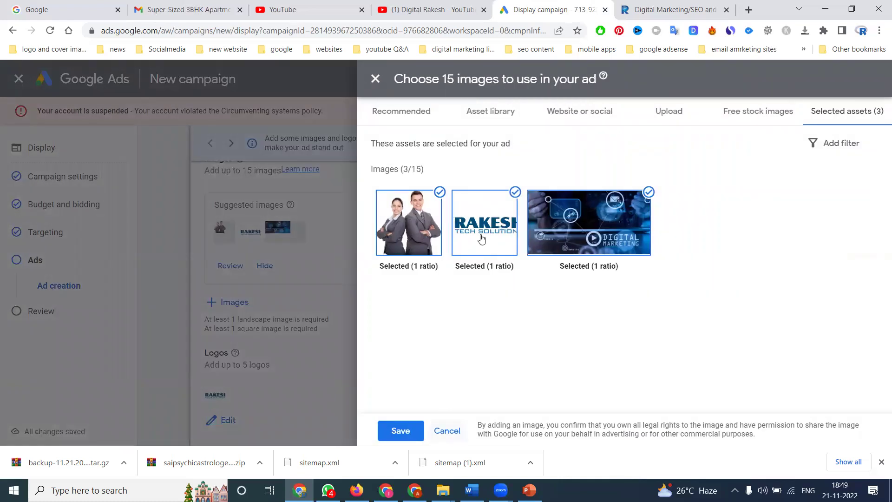
Check the crops of the business people, logo and digital marketing images
mouse_move(408, 221)
left_click(401, 242)
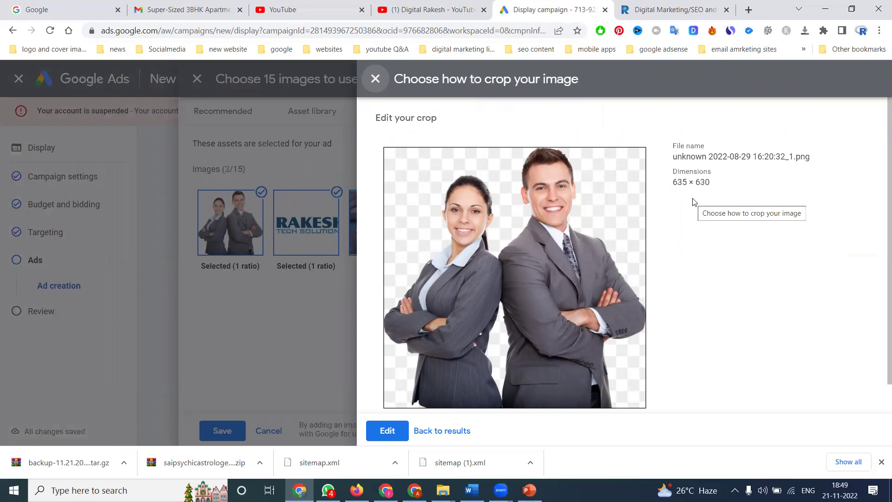
left_click(446, 430)
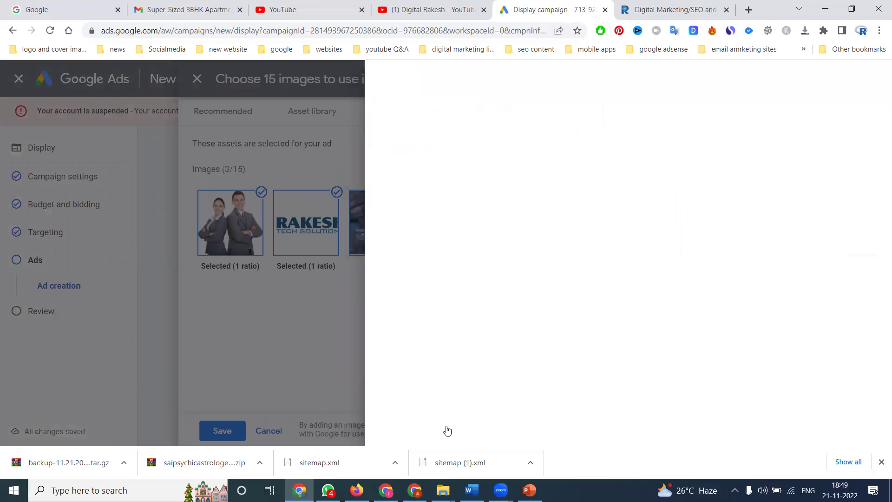
left_click(485, 260)
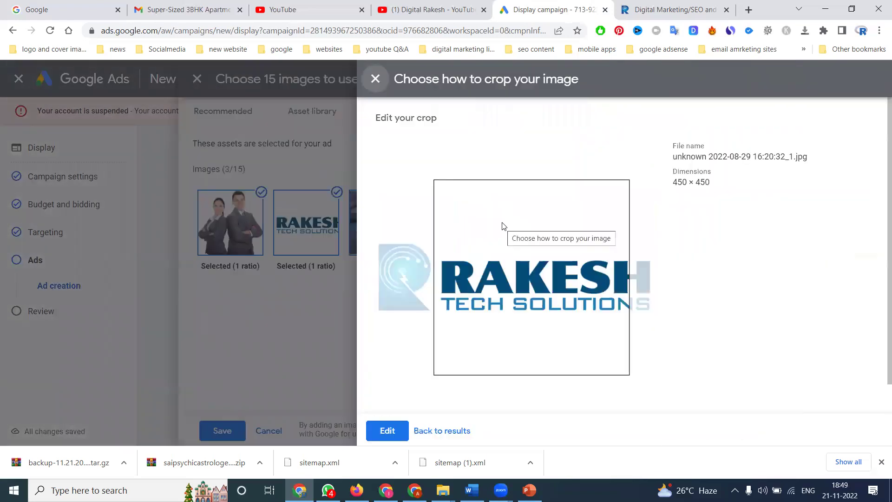
left_click(441, 431)
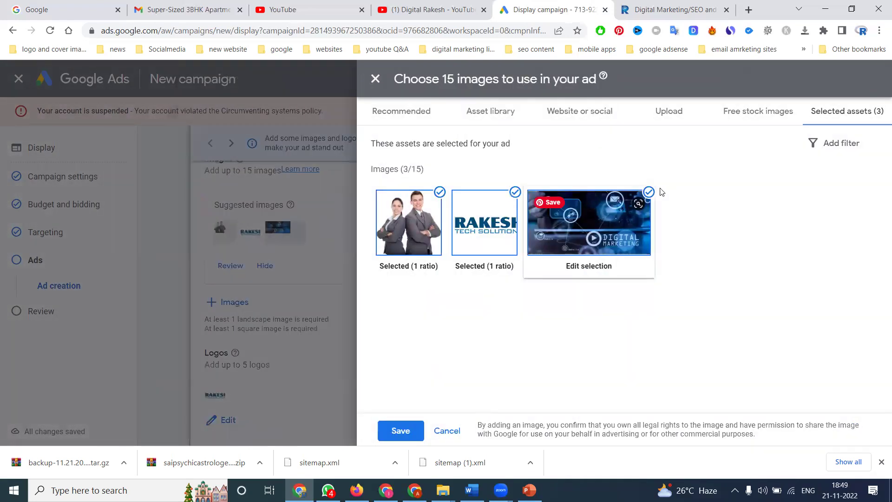
left_click(599, 218)
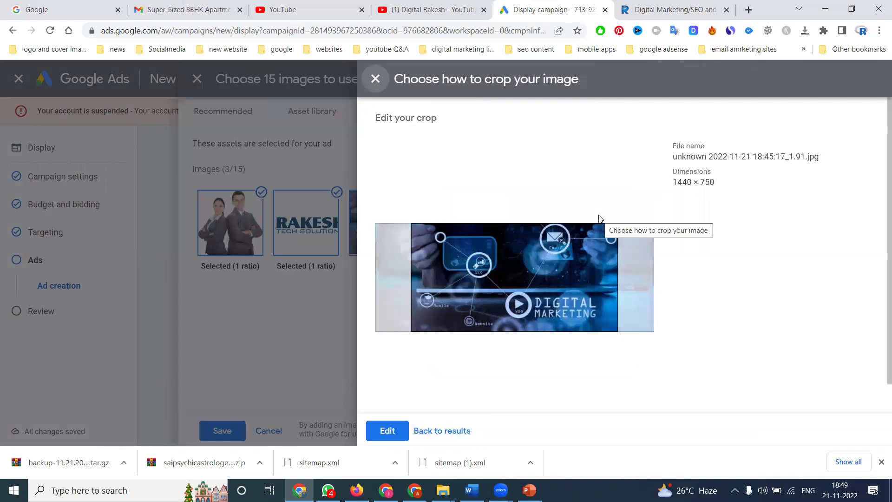
left_click(442, 431)
Recheck each of the three image crops, keeping their selected ratios
mouse_move(230, 223)
left_click(408, 223)
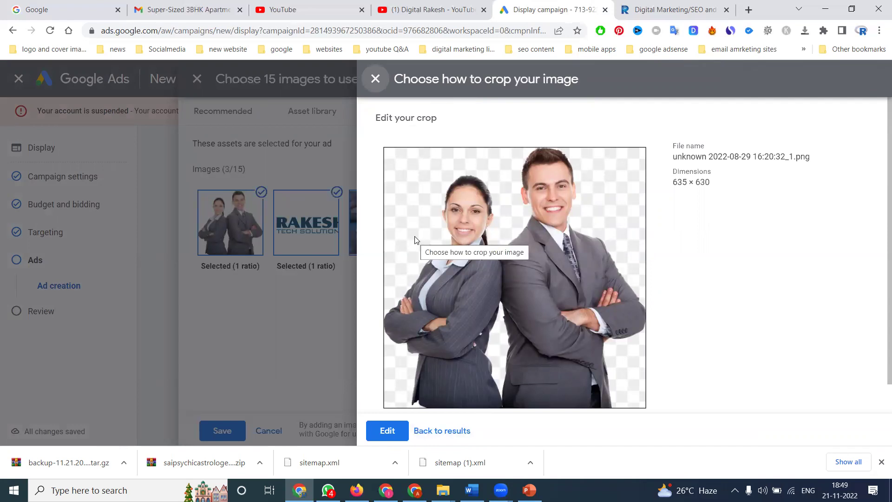
left_click(441, 431)
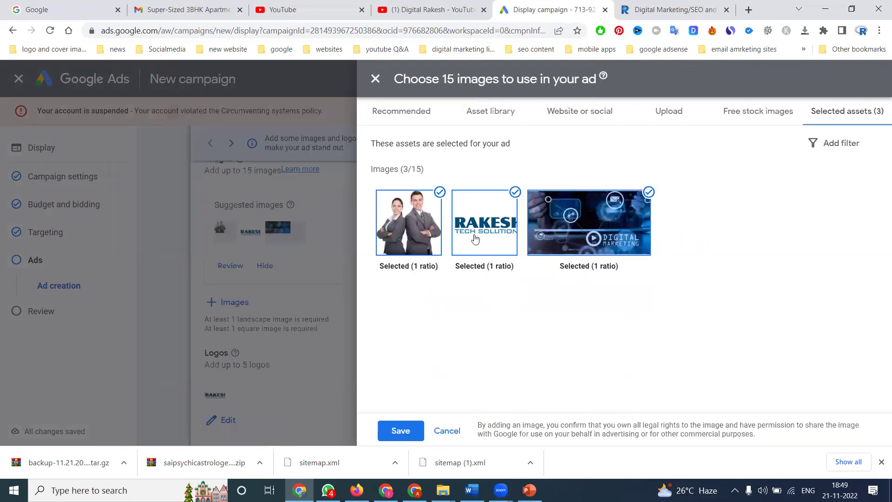
left_click(475, 237)
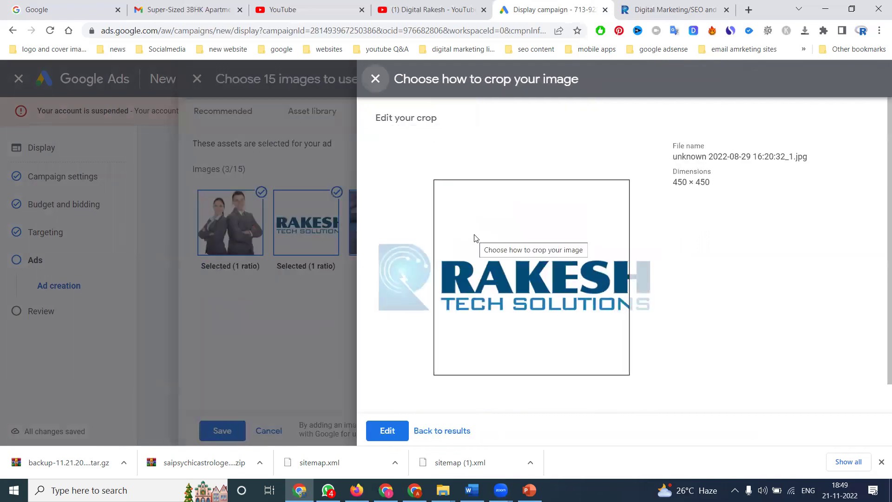
left_click(441, 431)
mouse_move(589, 223)
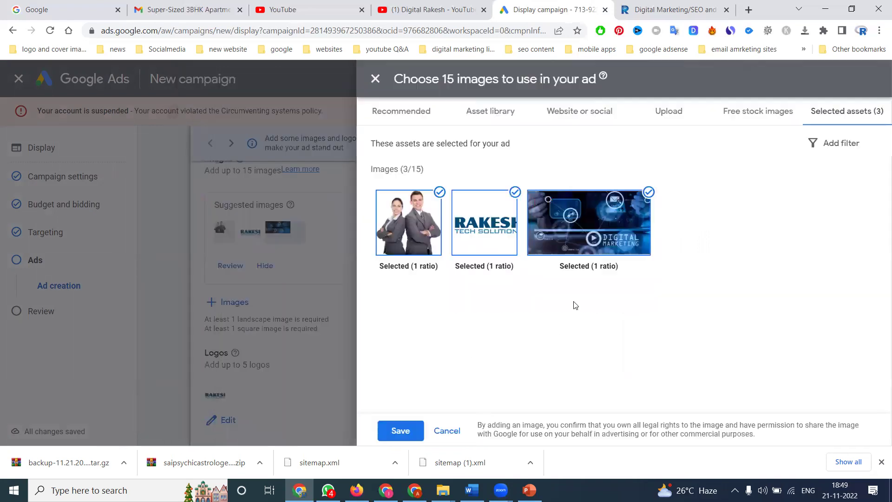
left_click(606, 241)
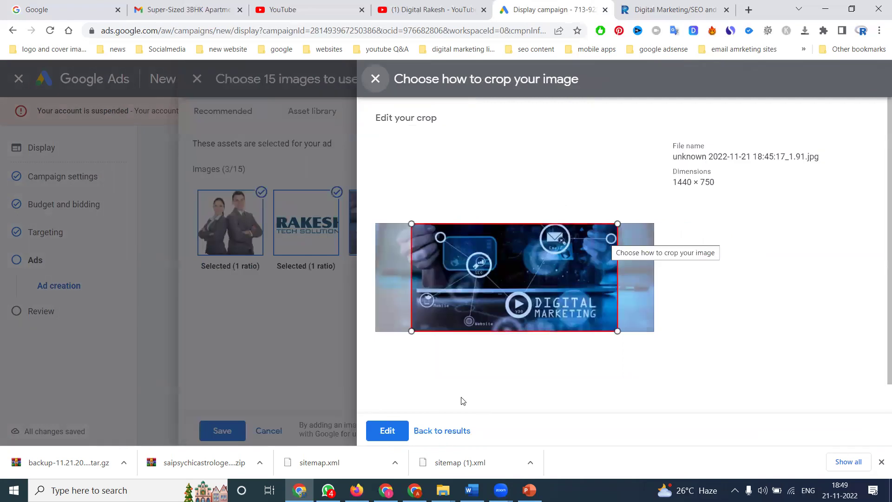
left_click(442, 430)
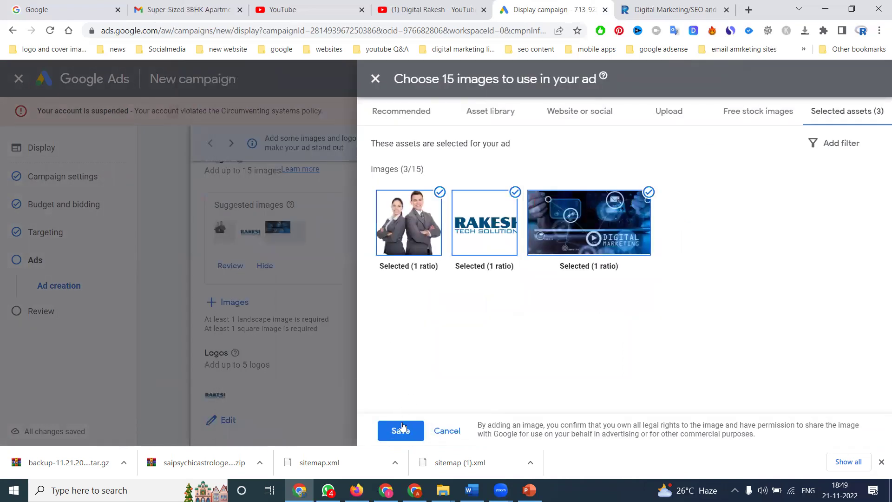
Save the three images to the ad and begin entering the business name
left_click(401, 429)
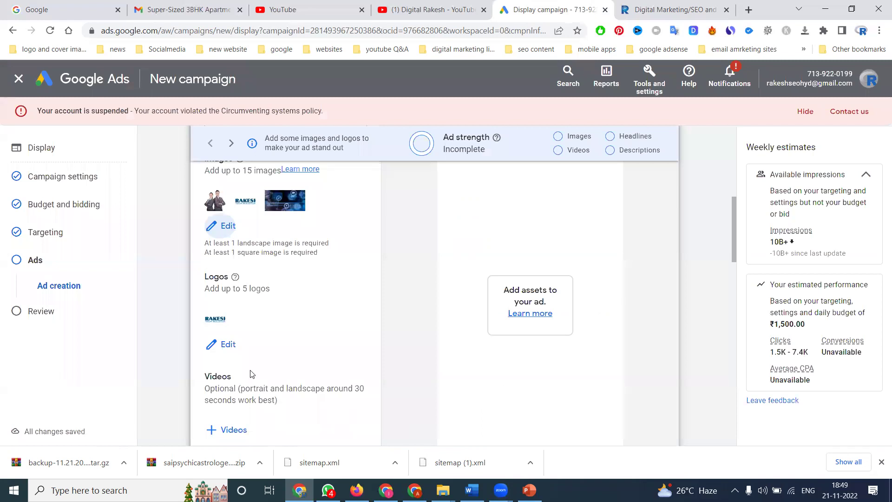
scroll(400, 281, "up", 2)
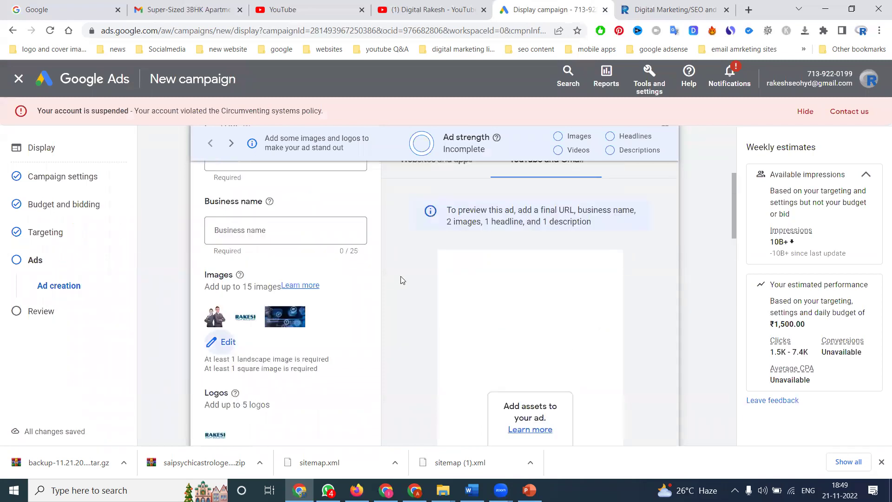
left_click(260, 229)
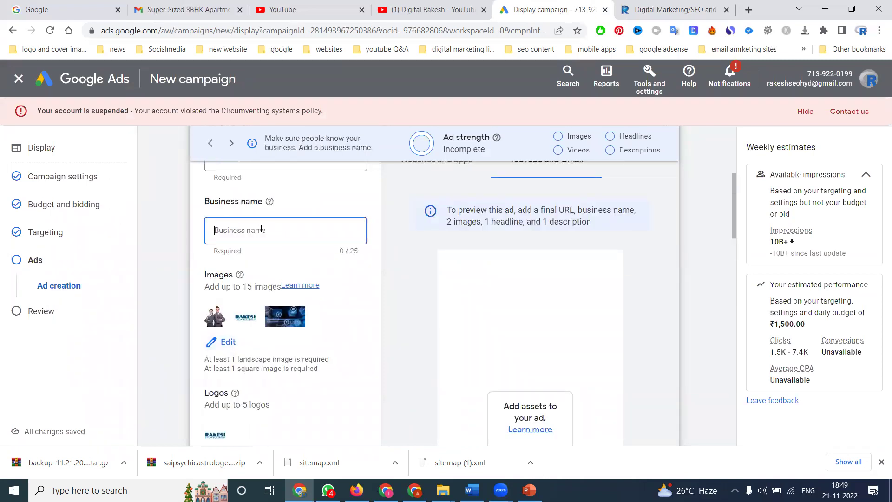
type("Rakesh Tech S")
type("olutions")
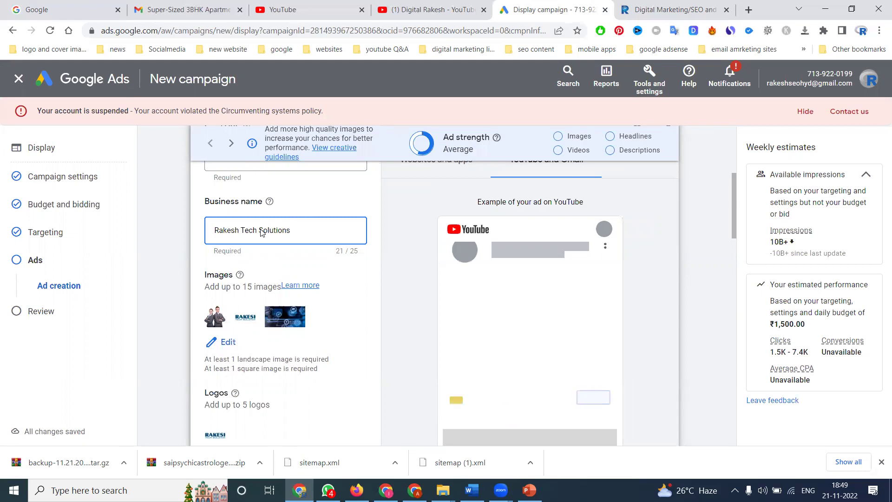
Complete the business name 'Rakesh Tech Solutions', then finish and close the preview guide
left_click(487, 318)
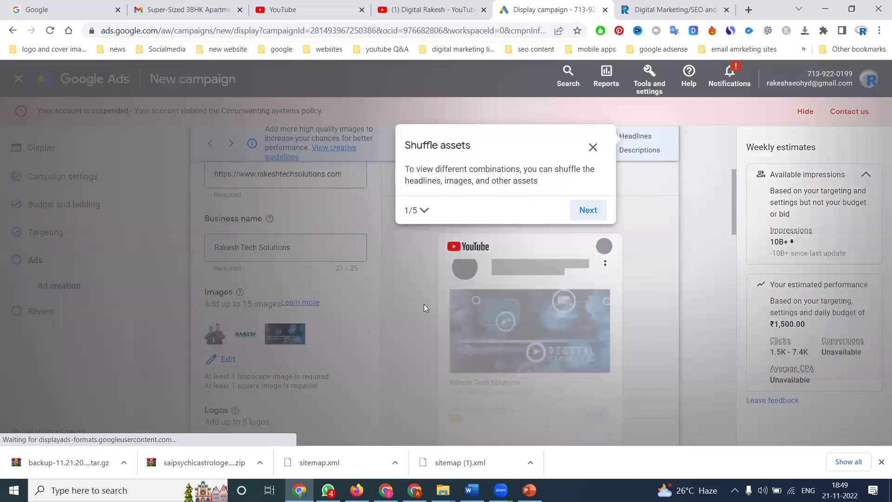
left_click(588, 210)
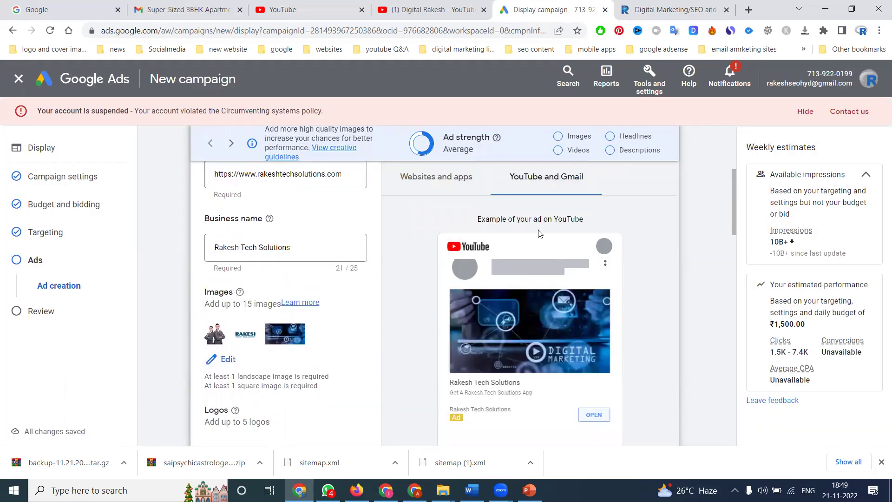
left_click(199, 135)
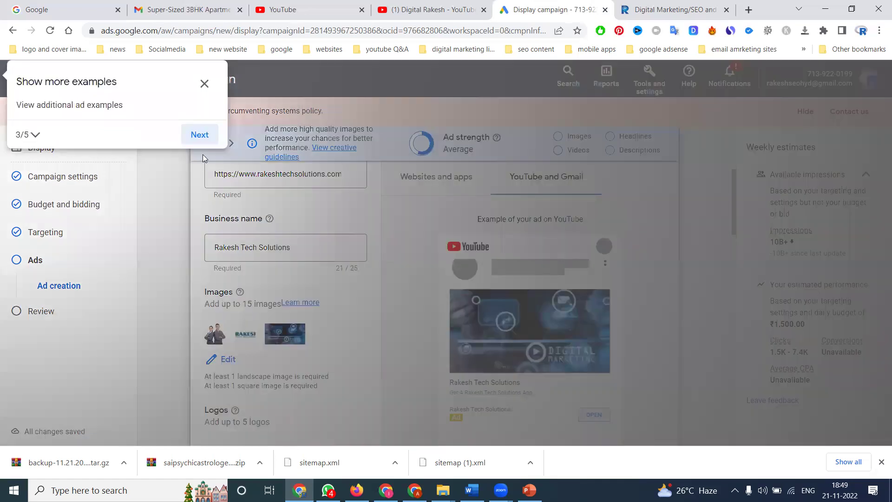
left_click(199, 134)
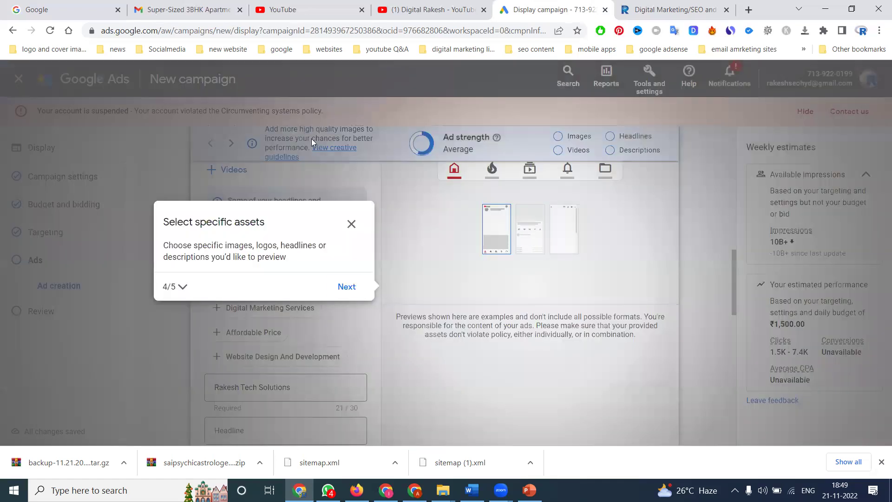
left_click(347, 287)
left_click(614, 287)
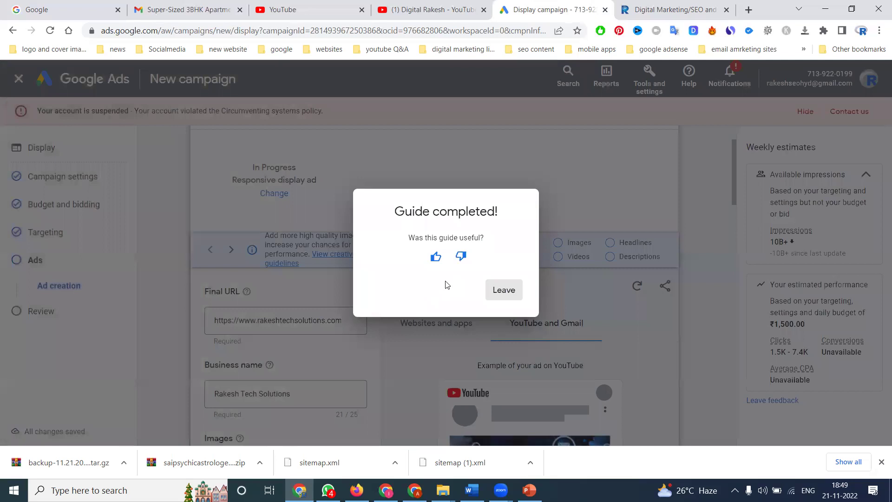
left_click(436, 257)
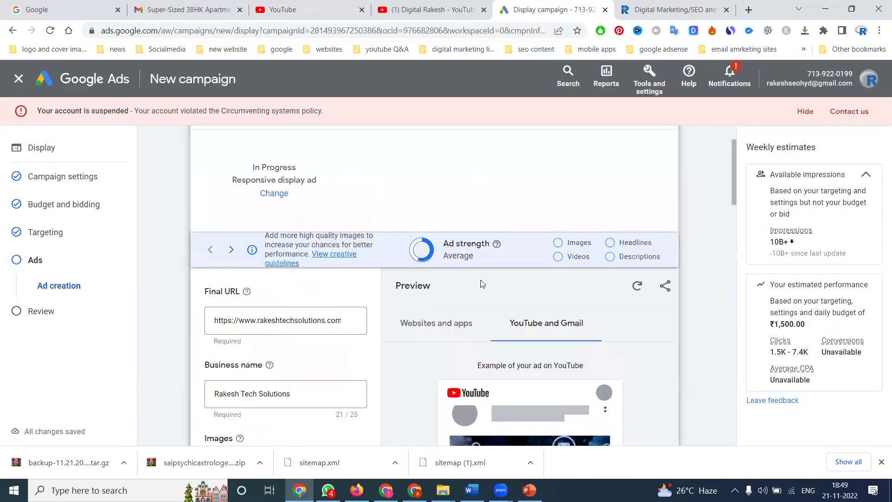
scroll(491, 289, "down", 3)
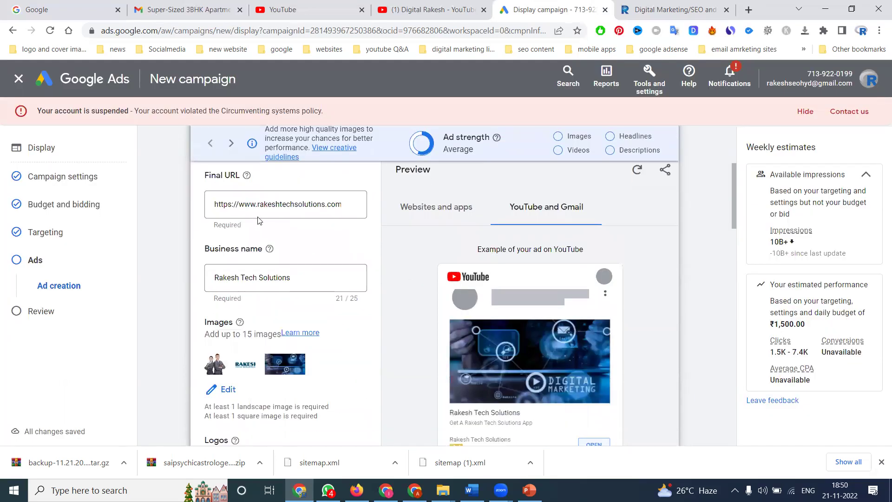
scroll(255, 218, "down", 3)
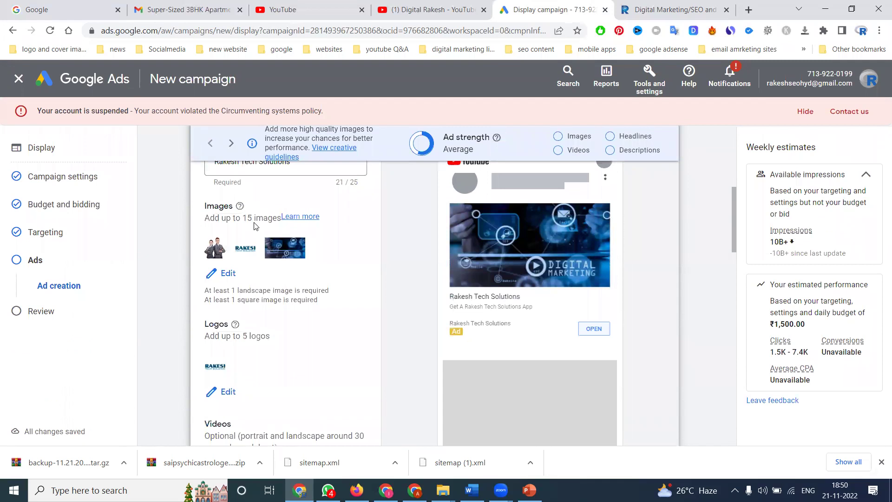
scroll(255, 225, "down", 3)
scroll(244, 242, "down", 3)
scroll(243, 248, "down", 3)
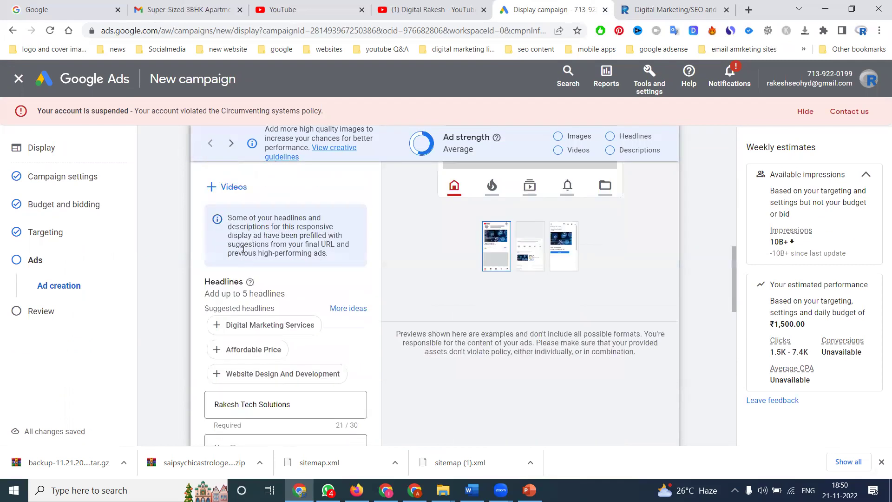
scroll(242, 251, "down", 3)
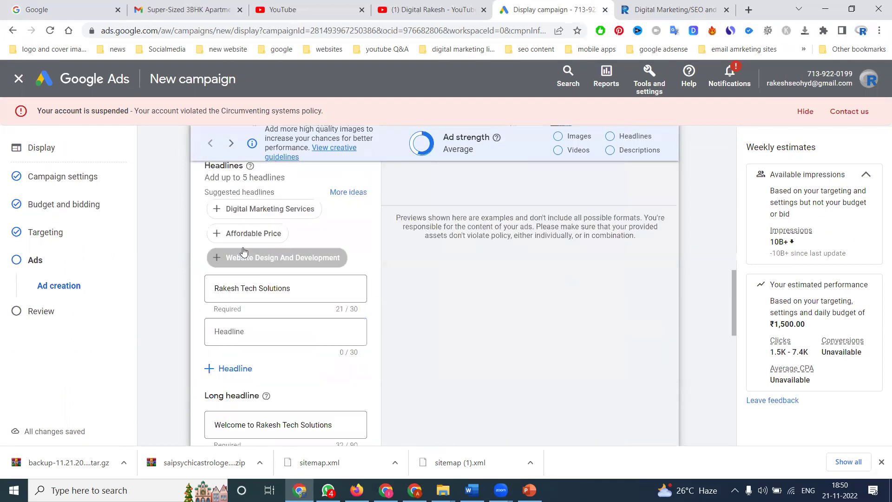
Pick the suggested headlines 'Digital Marketing Services' and 'Website Design And Development'
left_click(246, 330)
left_click(269, 208)
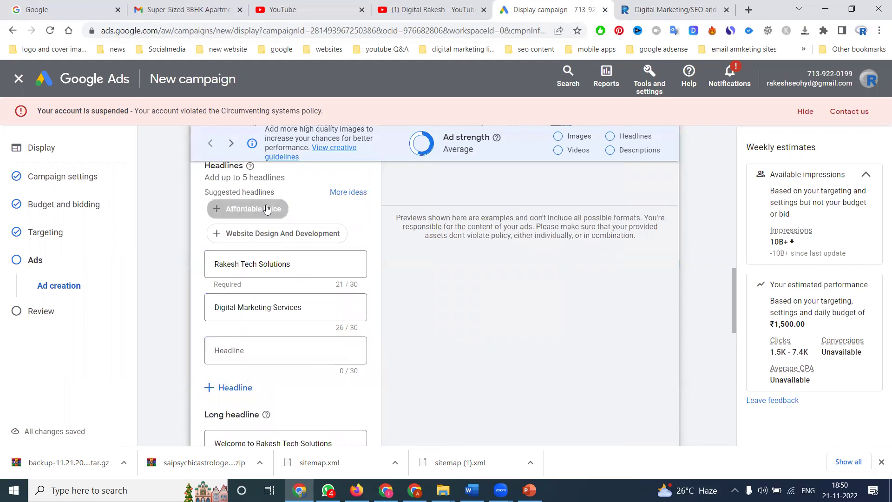
left_click(239, 350)
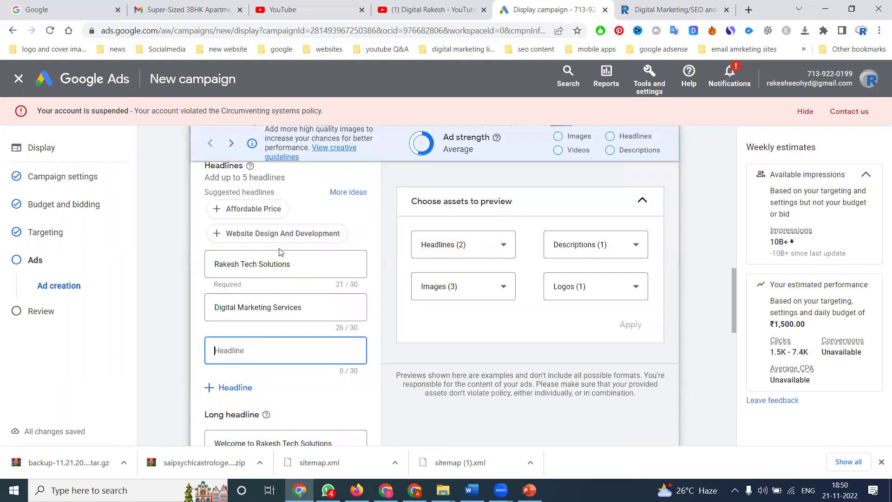
left_click(283, 233)
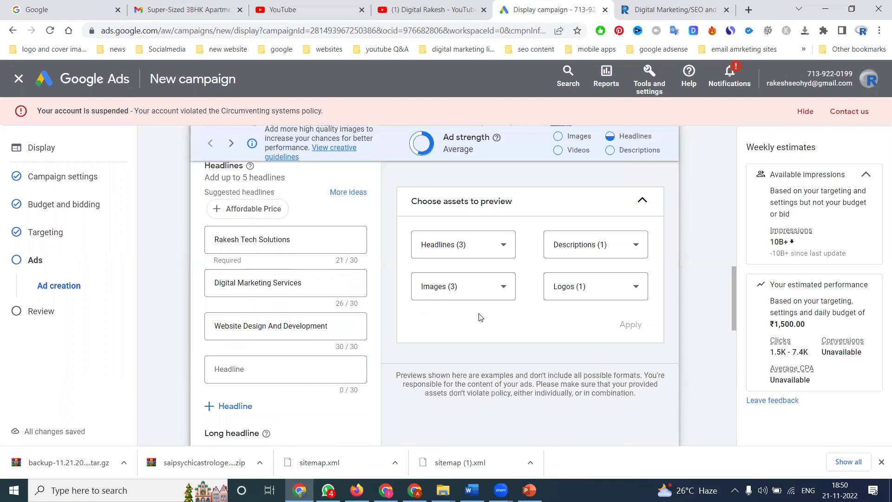
scroll(478, 317, "up", 5)
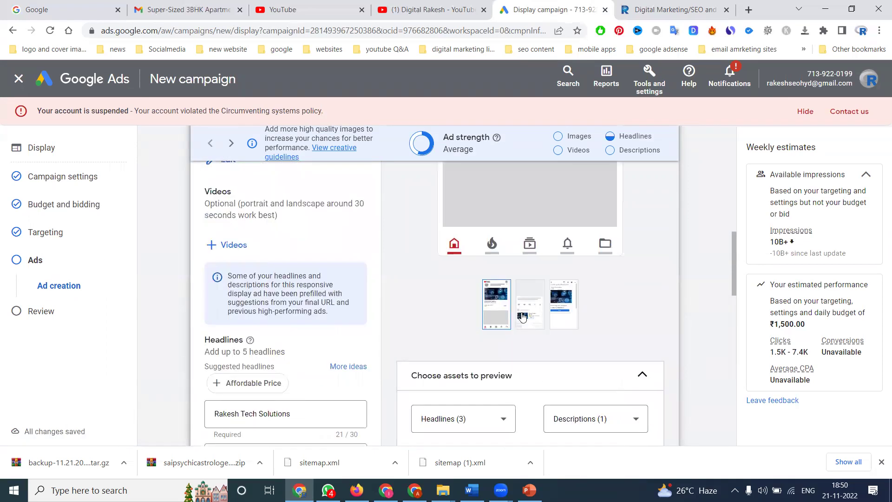
scroll(521, 317, "up", 3)
scroll(521, 317, "up", 3)
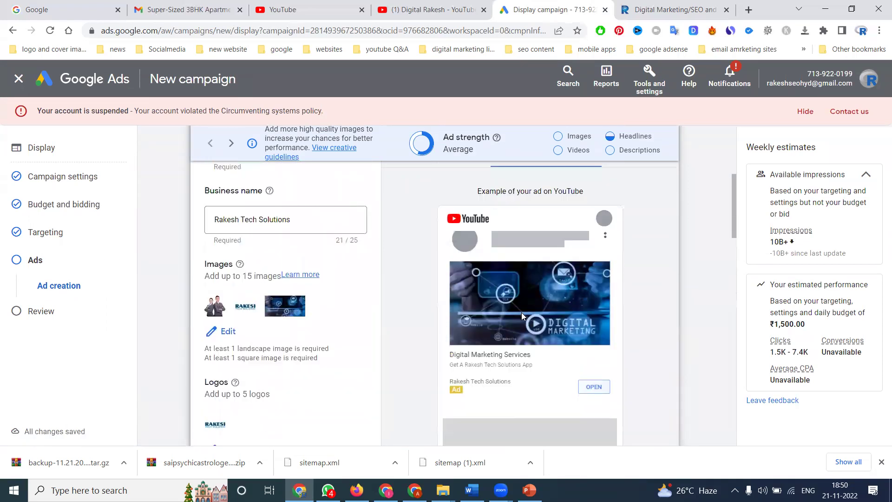
scroll(522, 312, "up", 2)
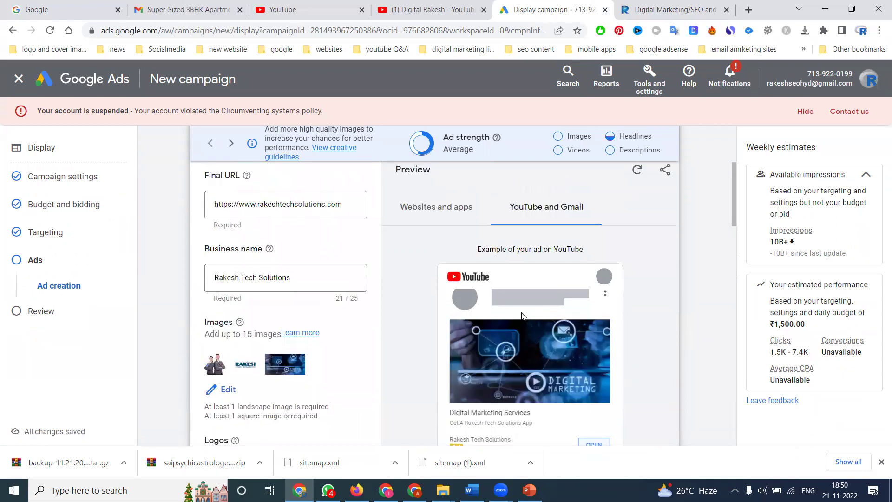
scroll(573, 290, "up", 2)
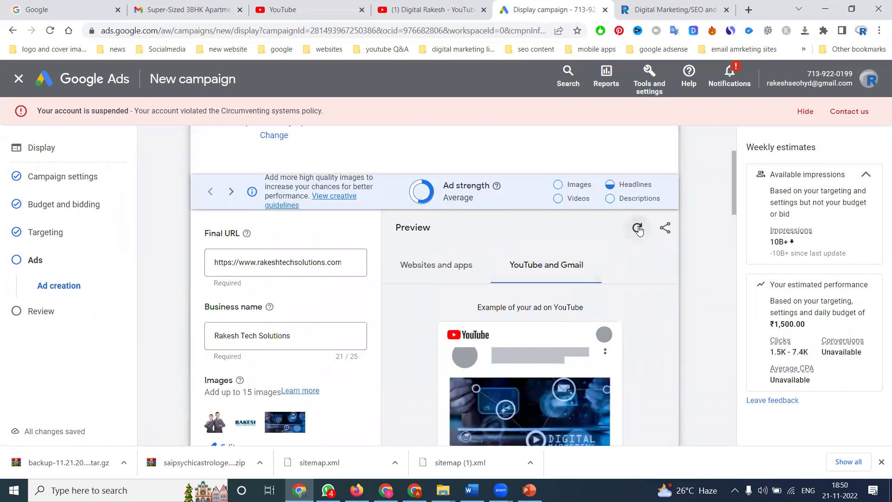
Refresh the ad preview and compare the second and third preview layouts
left_click(637, 228)
scroll(640, 254, "down", 3)
scroll(640, 254, "down", 4)
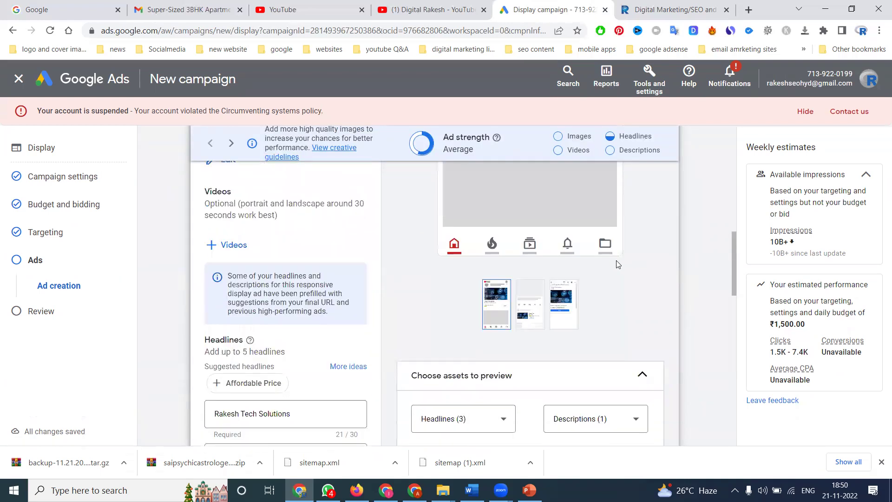
left_click(524, 315)
scroll(522, 316, "up", 2)
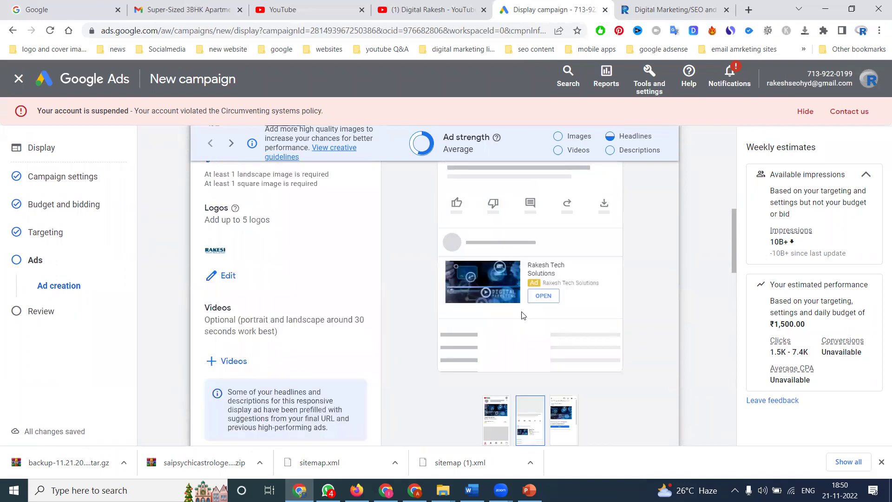
left_click(560, 424)
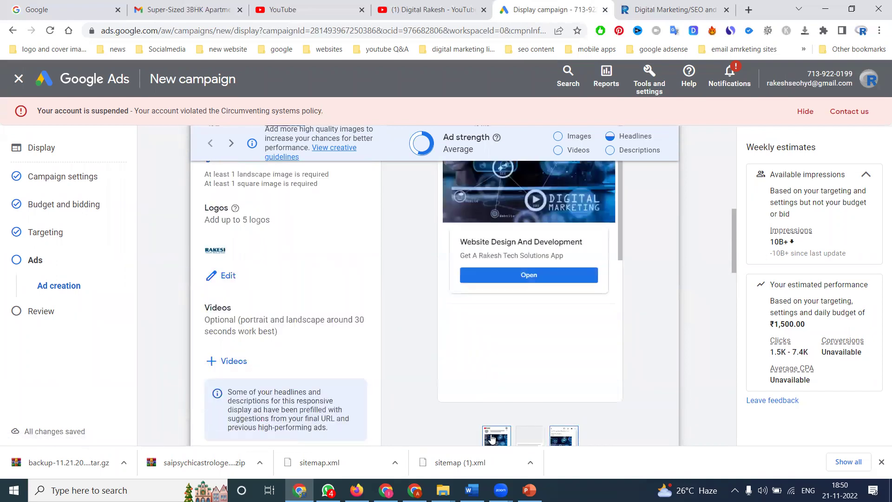
left_click(524, 426)
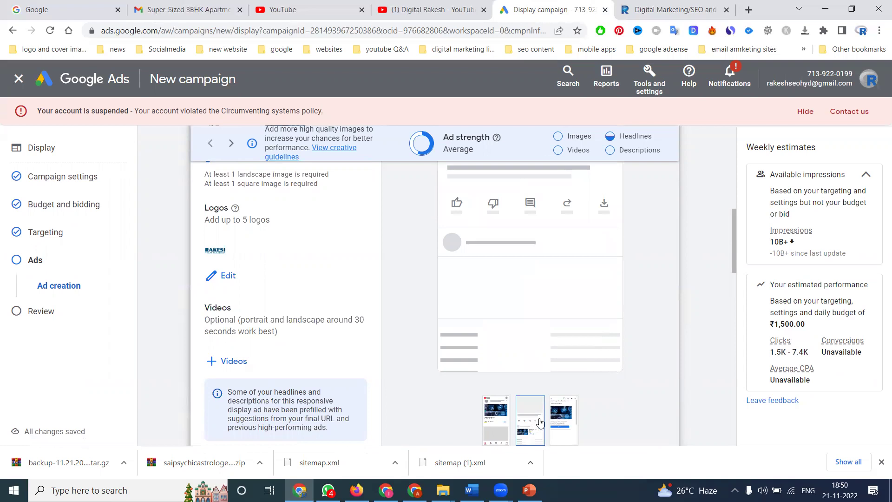
left_click(563, 421)
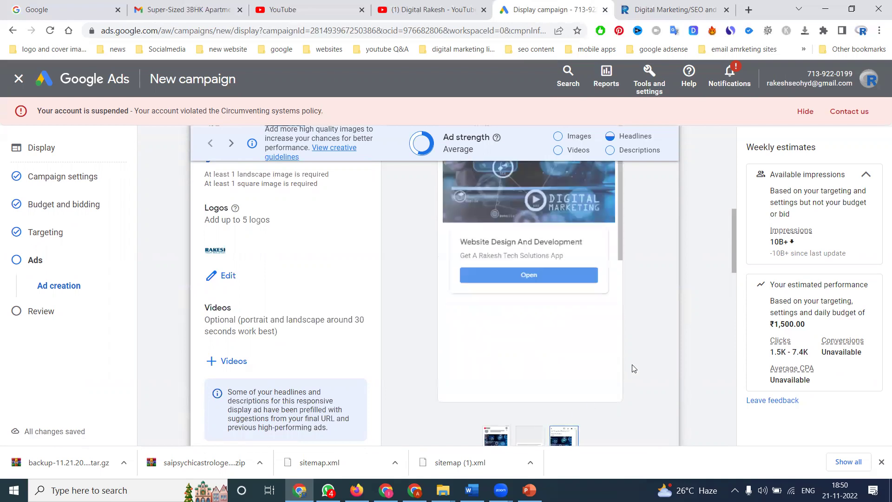
scroll(626, 376, "up", 3)
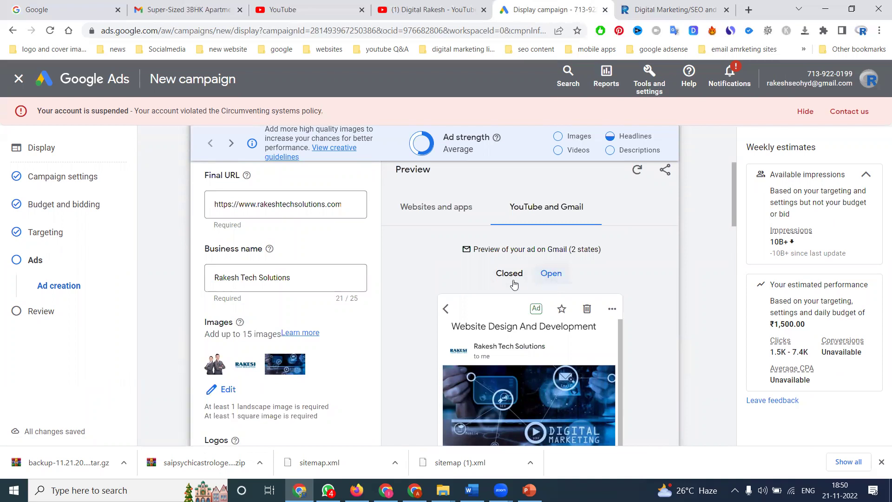
Show the Gmail ad closed and compare it with a live Gmail ad
left_click(509, 273)
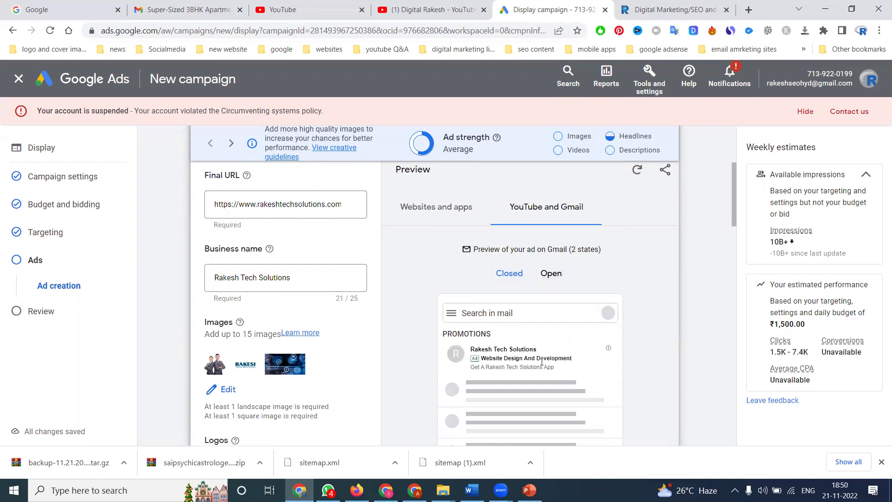
left_click(200, 9)
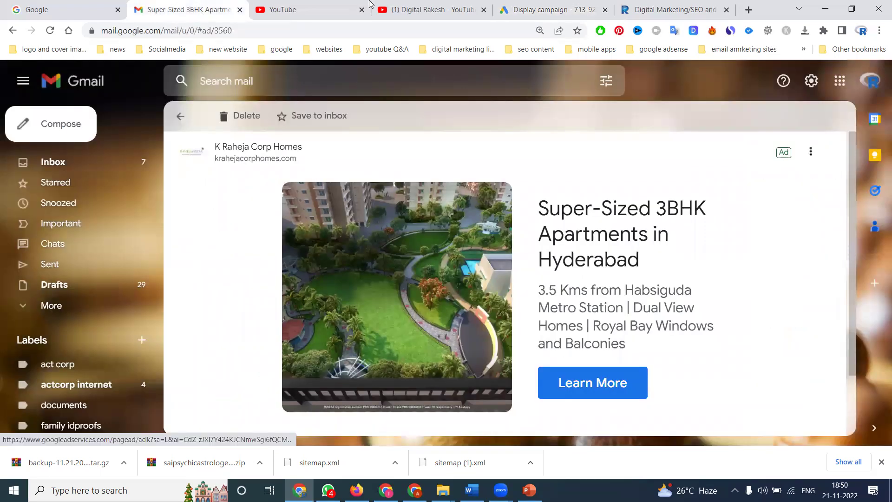
left_click(551, 10)
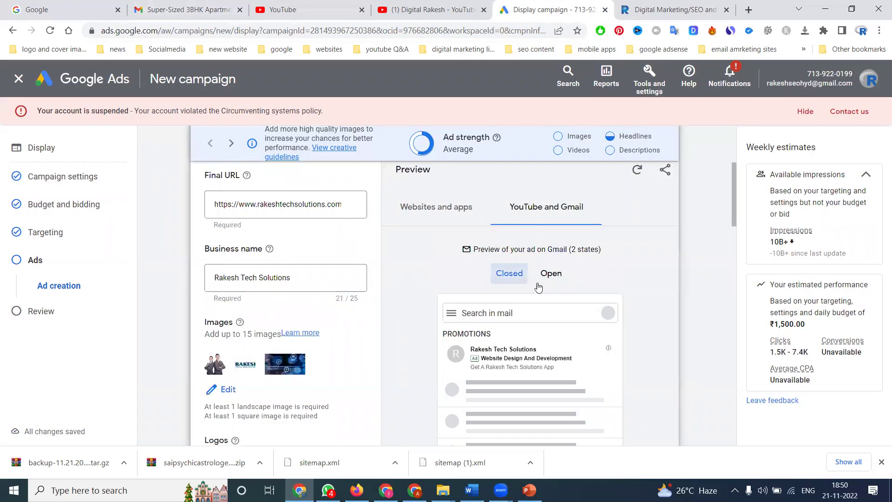
scroll(456, 265, "down", 3)
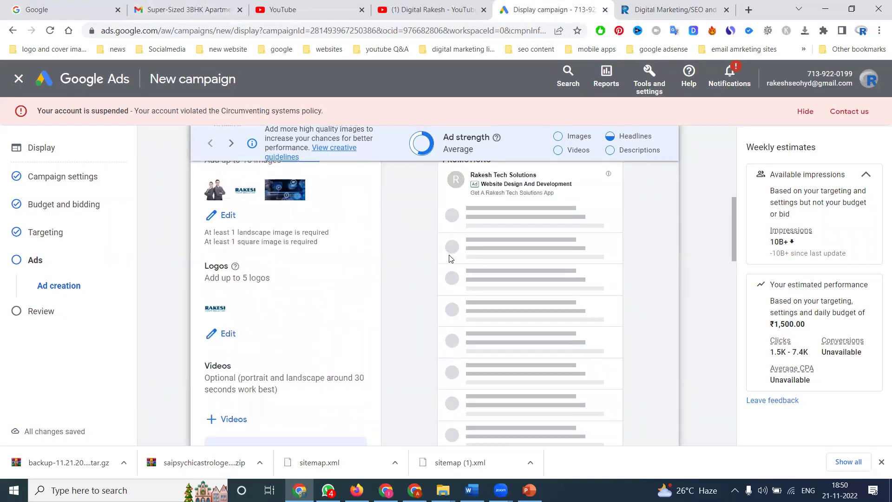
scroll(456, 265, "down", 3)
scroll(341, 266, "down", 3)
scroll(321, 261, "down", 3)
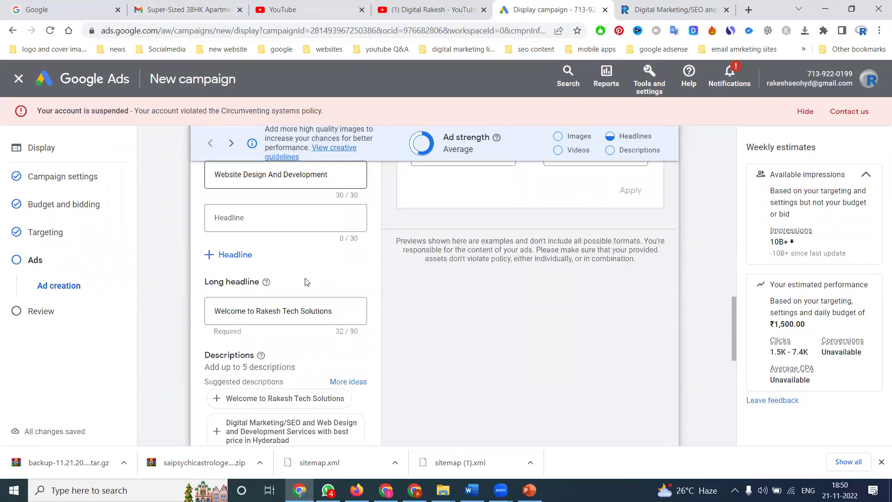
scroll(276, 307, "down", 1)
scroll(273, 307, "down", 2)
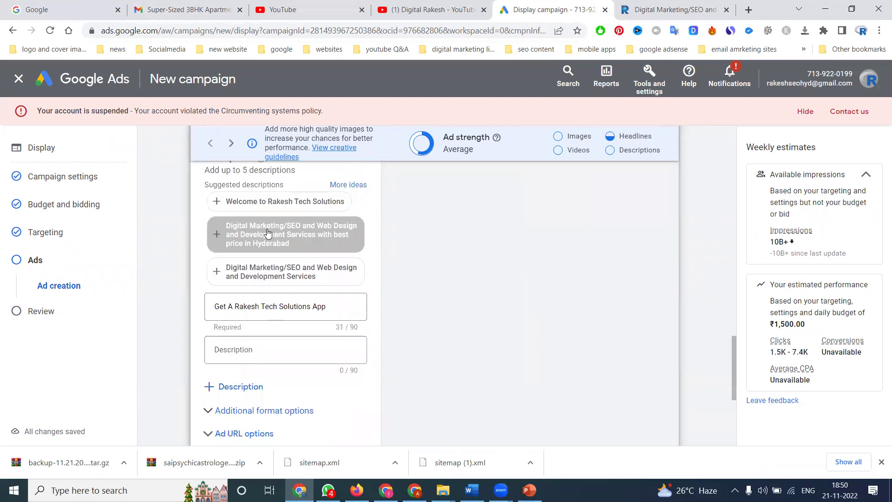
scroll(268, 231, "up", 3)
scroll(269, 232, "up", 2)
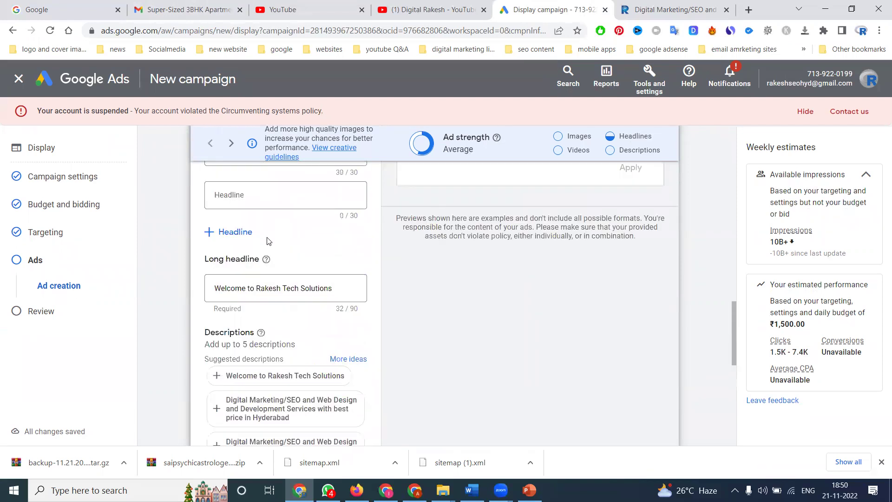
scroll(291, 290, "up", 2)
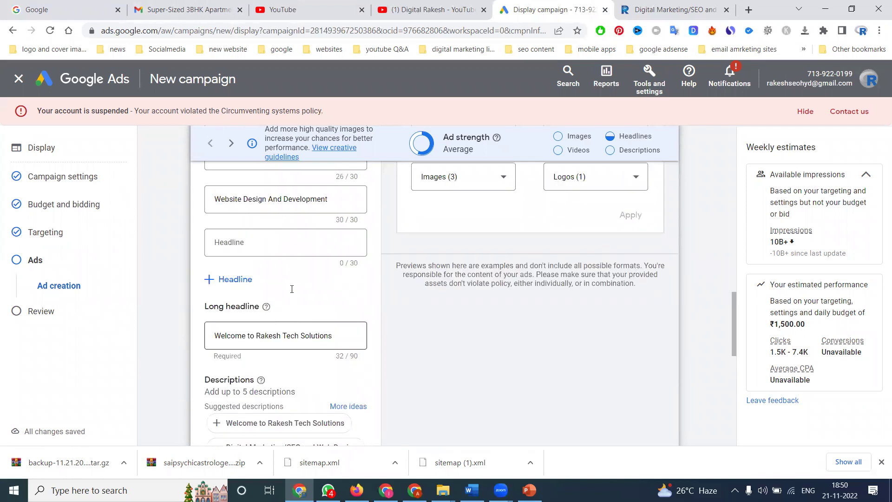
scroll(292, 278, "up", 3)
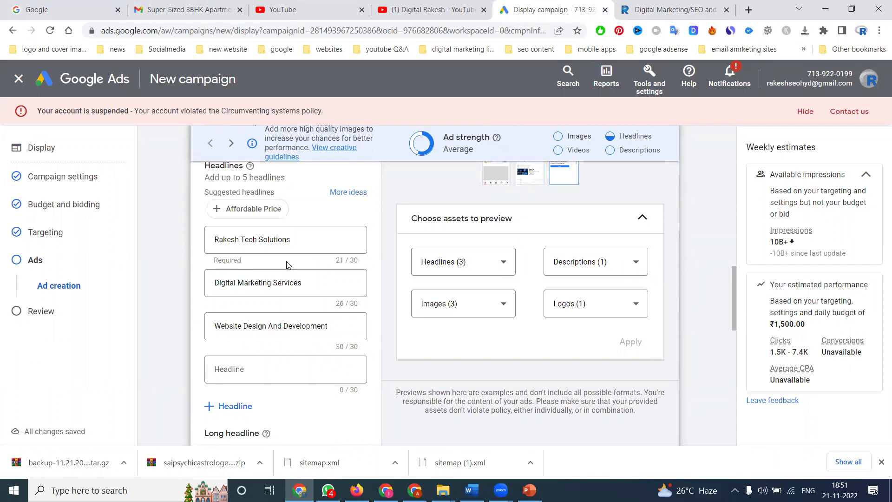
scroll(257, 266, "down", 3)
scroll(272, 277, "down", 1)
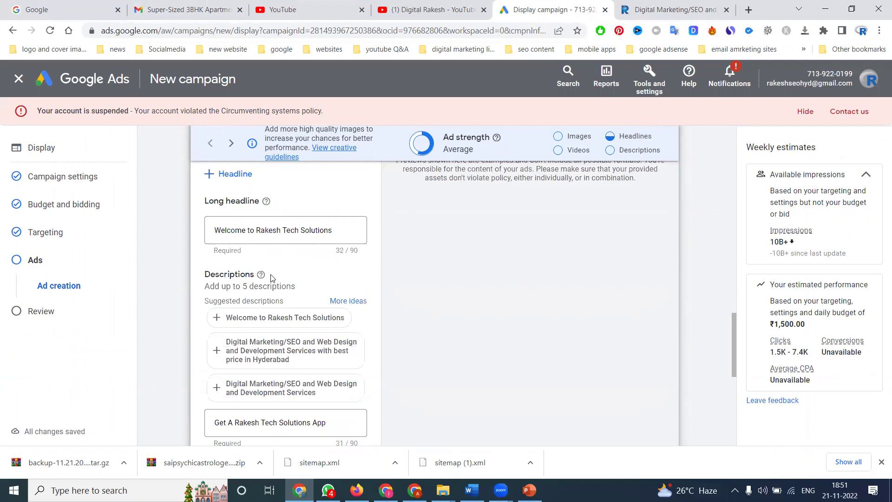
scroll(284, 274, "down", 2)
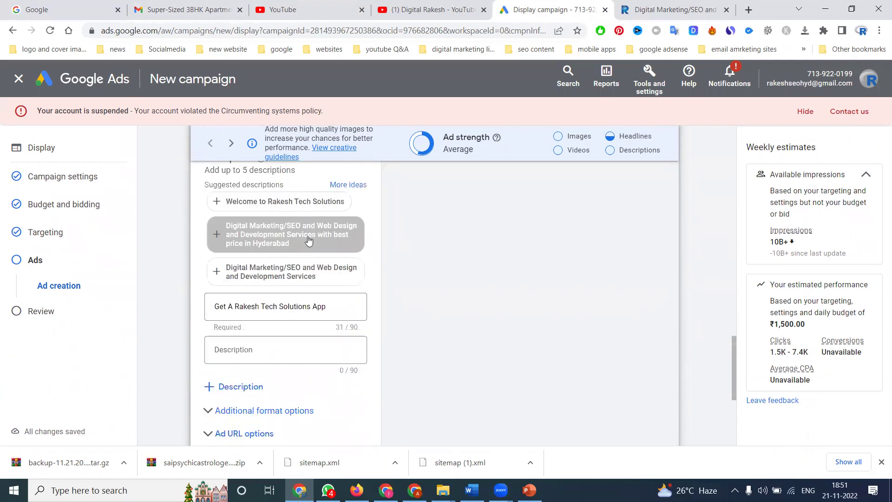
Glance at description suggestions, then add a new empty headline field and select it
left_click(279, 358)
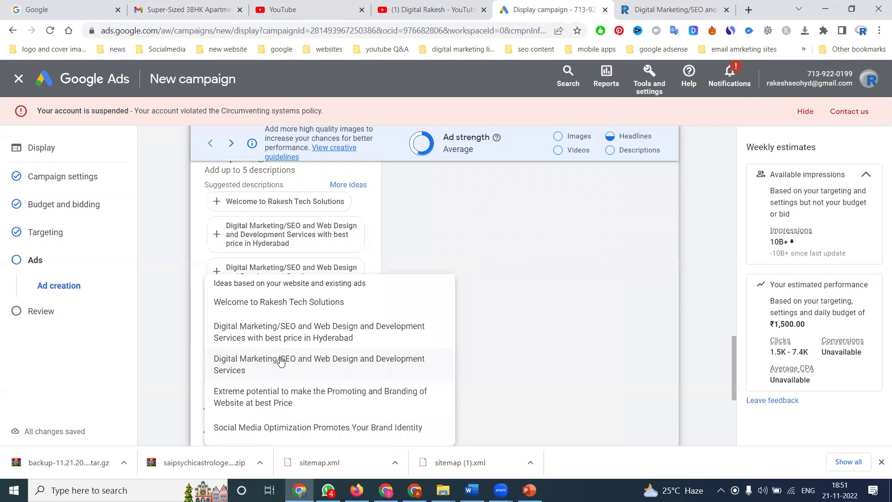
left_click(410, 256)
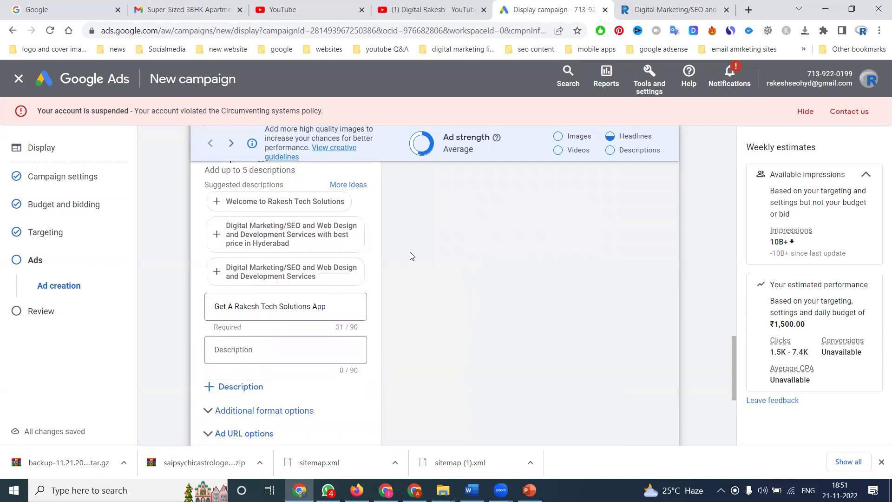
scroll(409, 256, "up", 3)
scroll(410, 255, "up", 3)
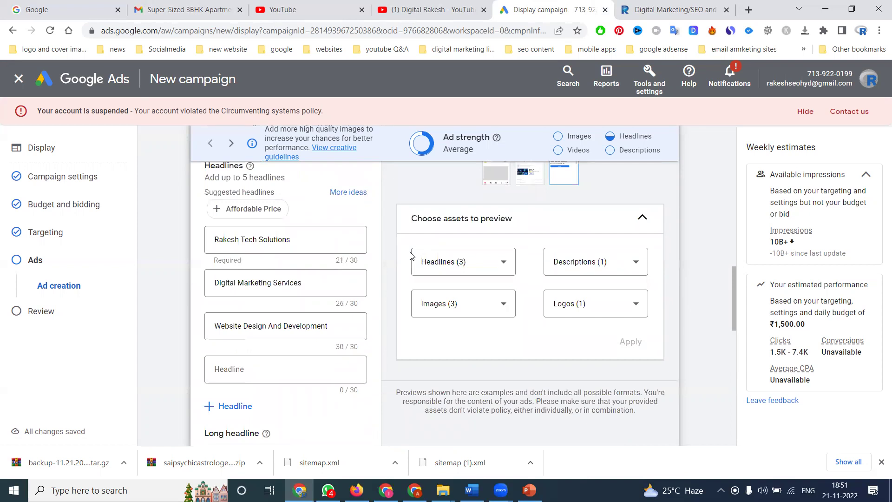
left_click(235, 405)
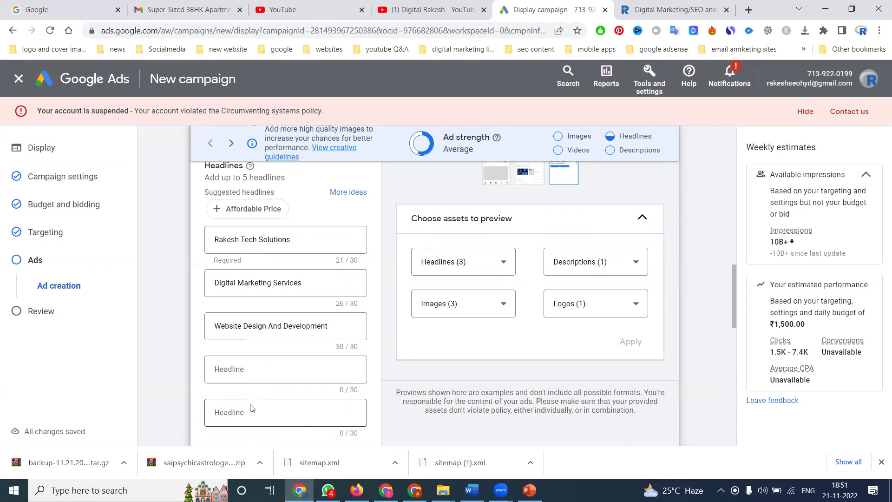
scroll(251, 408, "down", 2)
left_click(293, 264)
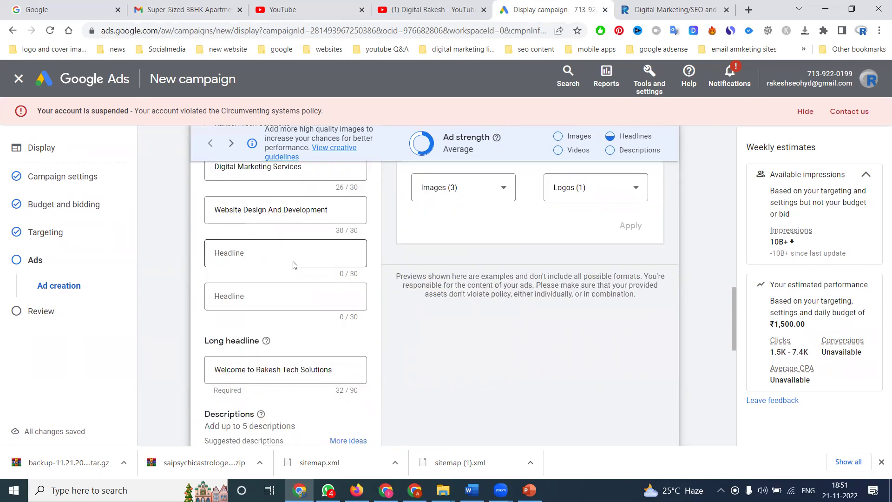
scroll(293, 264, "down", 3)
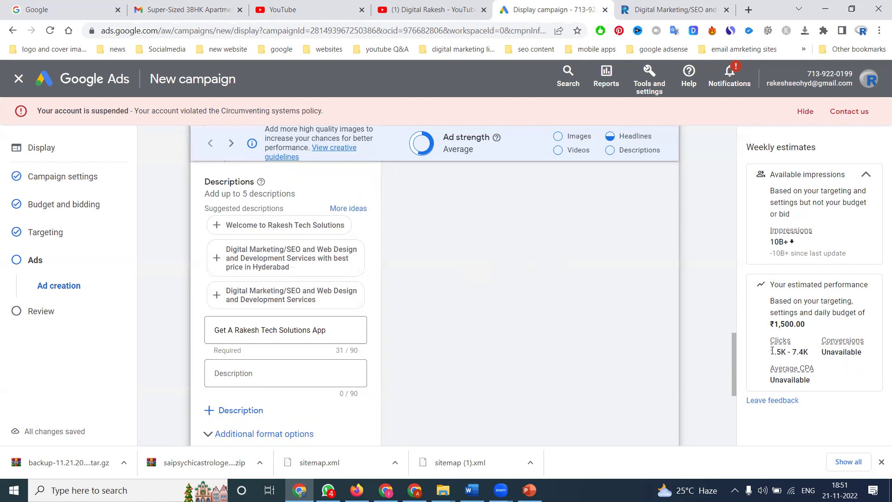
mouse_move(774, 352)
scroll(688, 309, "up", 3)
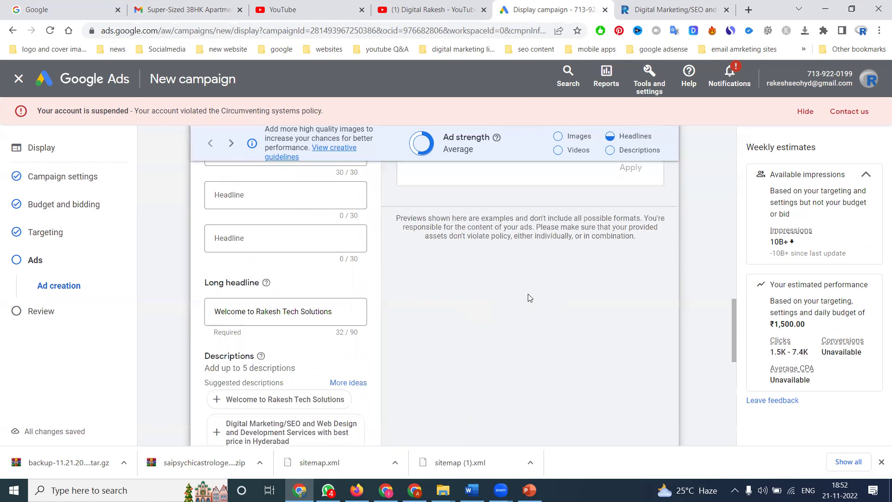
scroll(627, 307, "up", 2)
scroll(528, 298, "down", 5)
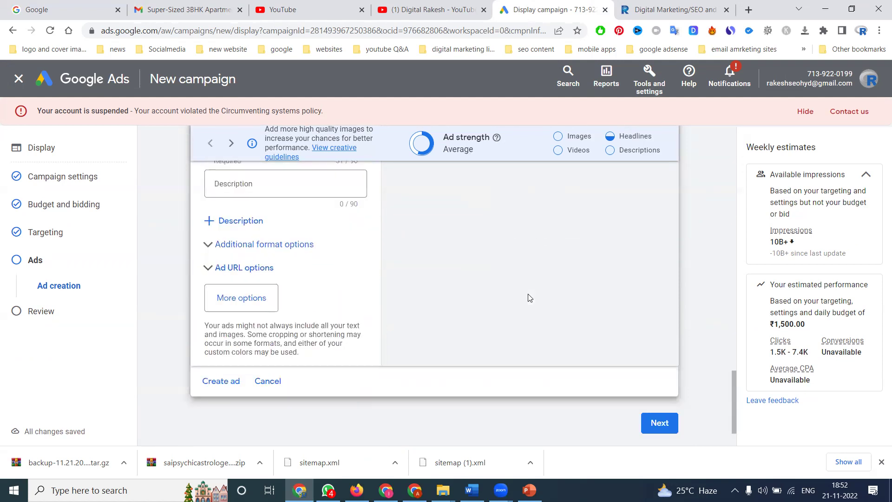
scroll(529, 298, "down", 5)
Continue to the Campaign Review for the RTS Display campaign
left_click(659, 362)
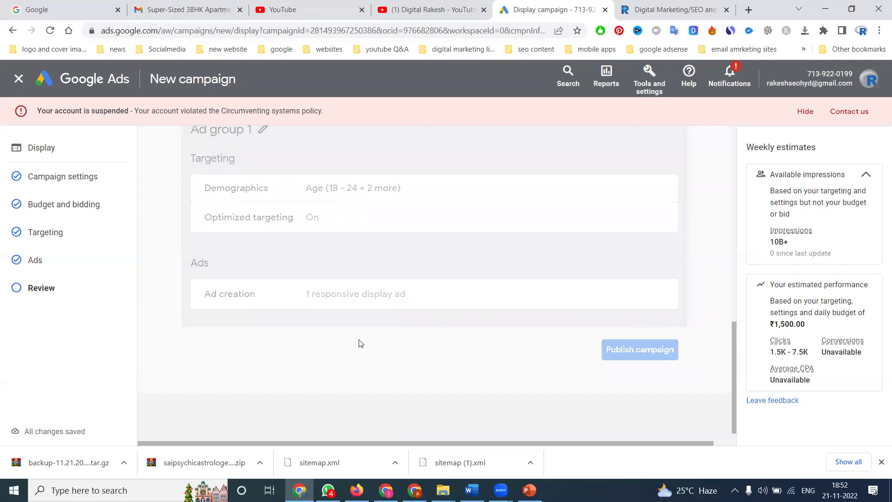
scroll(359, 343, "up", 3)
scroll(360, 343, "up", 3)
scroll(360, 343, "up", 3)
scroll(360, 343, "up", 2)
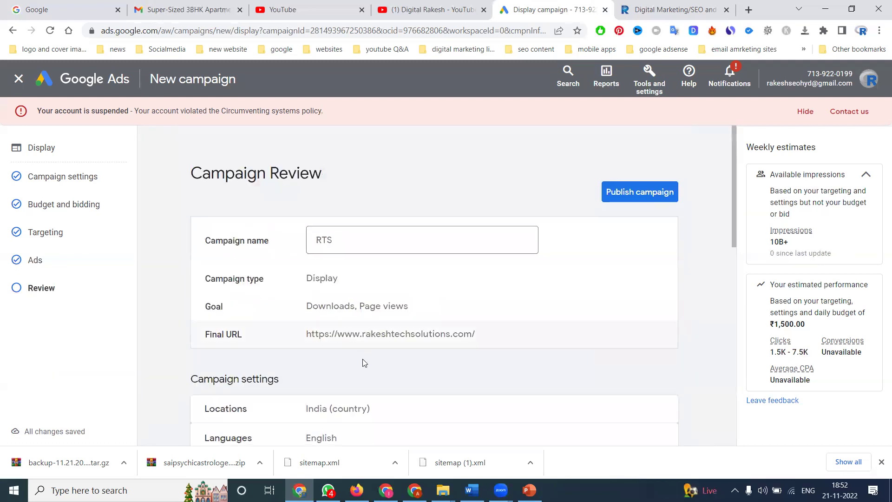
scroll(362, 361, "down", 4)
scroll(362, 362, "down", 5)
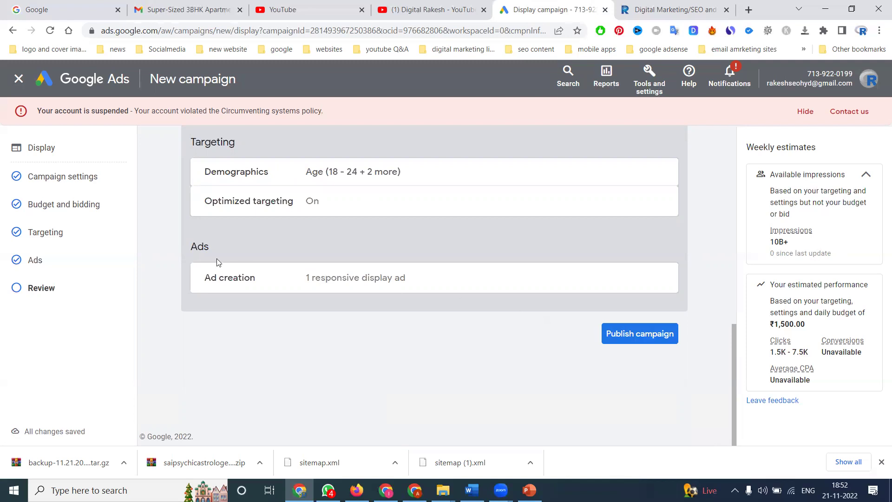
Reopen the display ad from the Ads step and cycle its YouTube and Gmail previews
left_click(35, 260)
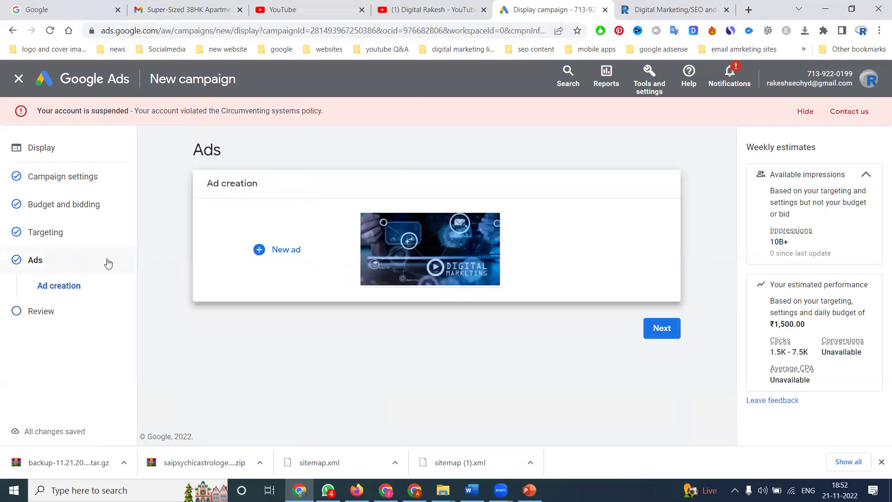
left_click(427, 259)
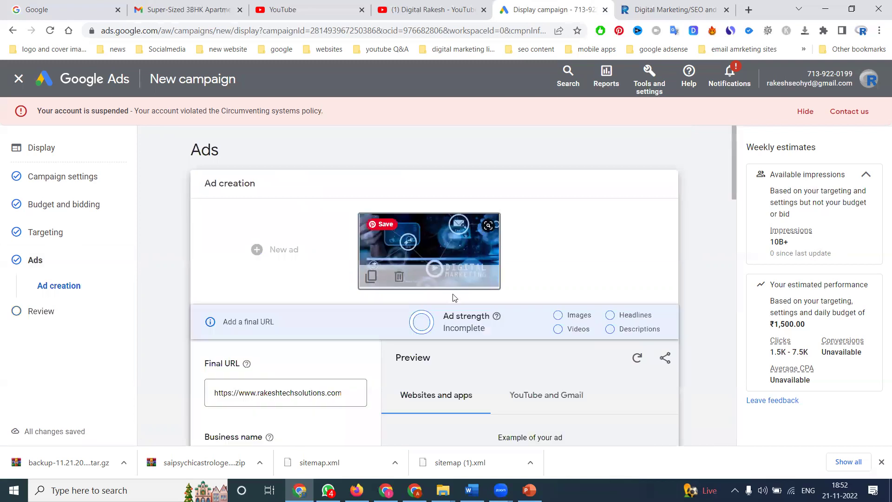
scroll(464, 351, "down", 2)
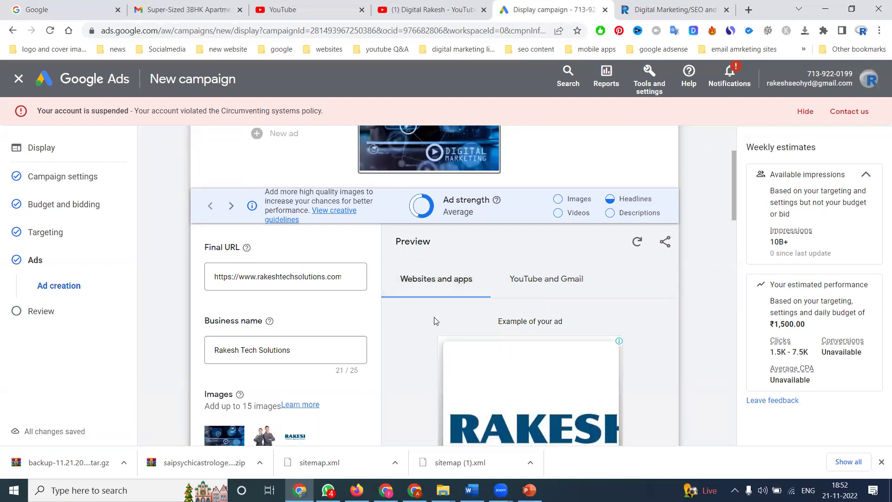
scroll(434, 318, "down", 3)
scroll(434, 318, "up", 3)
left_click(546, 279)
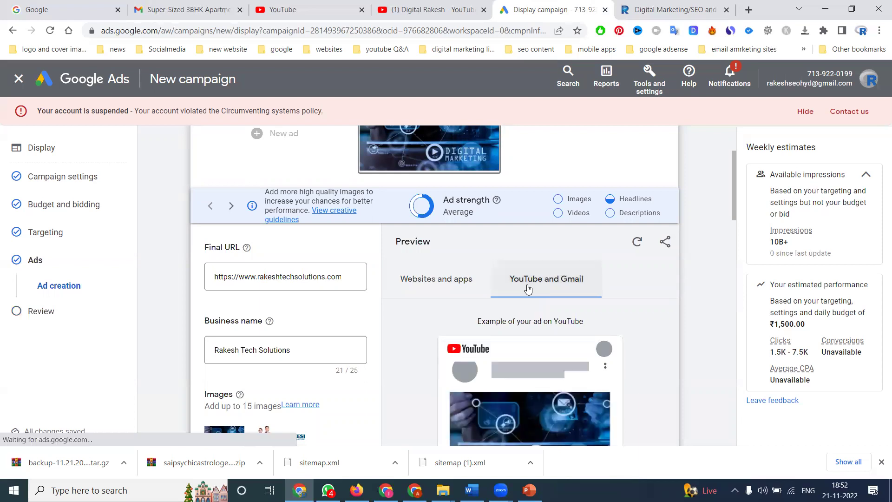
scroll(527, 288, "down", 5)
scroll(527, 289, "down", 2)
scroll(528, 291, "down", 1)
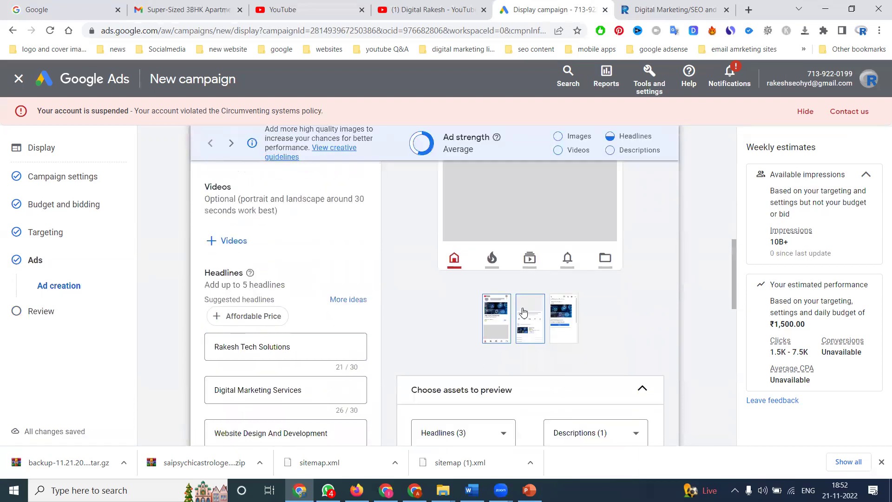
left_click(528, 334)
left_click(563, 318)
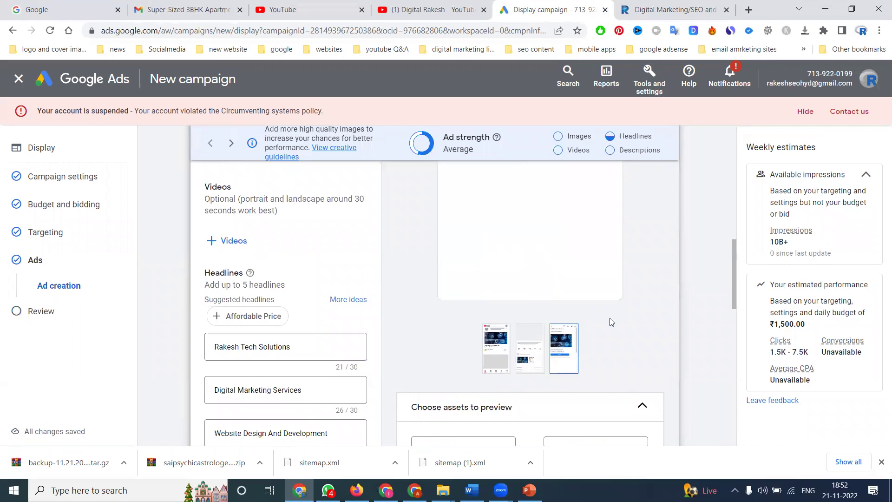
scroll(610, 317, "up", 5)
scroll(633, 322, "up", 1)
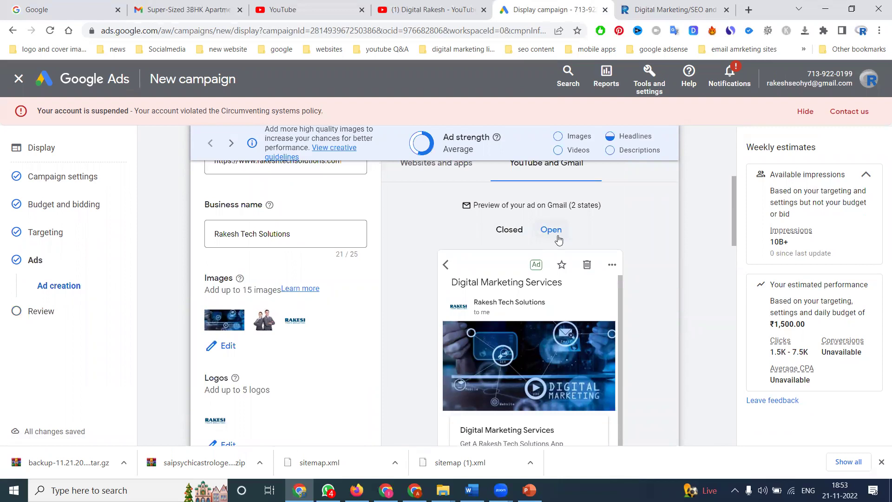
Compare with a live Gmail Promotions ad, then go to the Digital Rakesh YouTube tab
left_click(191, 10)
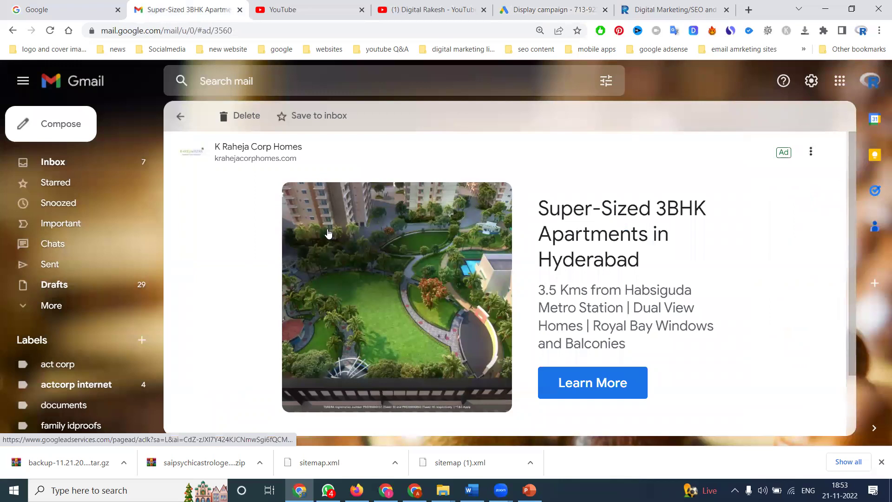
left_click(183, 120)
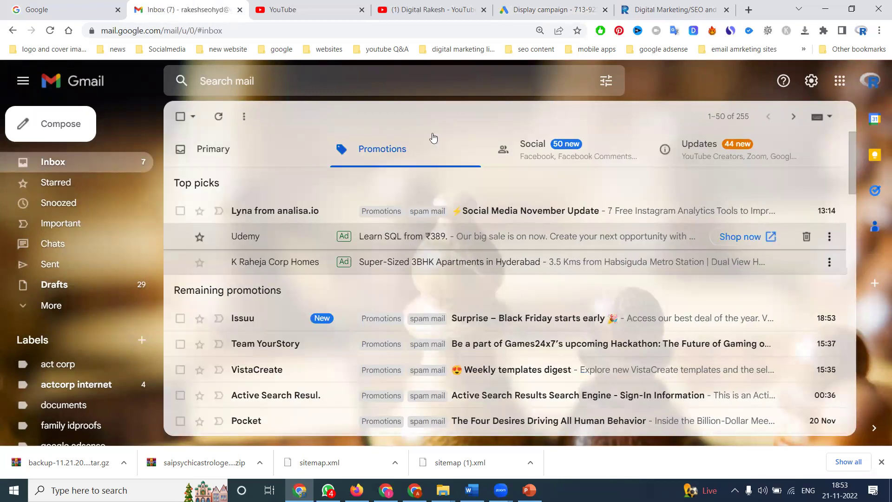
left_click(537, 8)
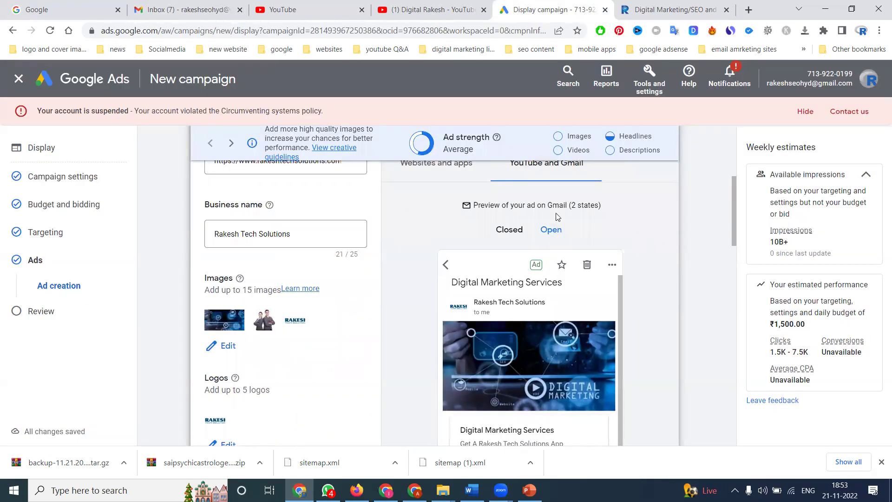
scroll(550, 228, "up", 2)
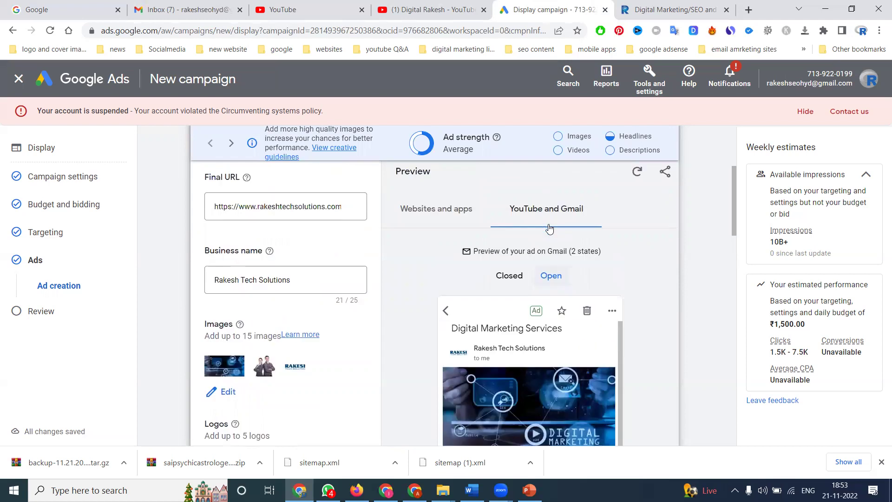
scroll(550, 228, "up", 2)
scroll(548, 224, "down", 2)
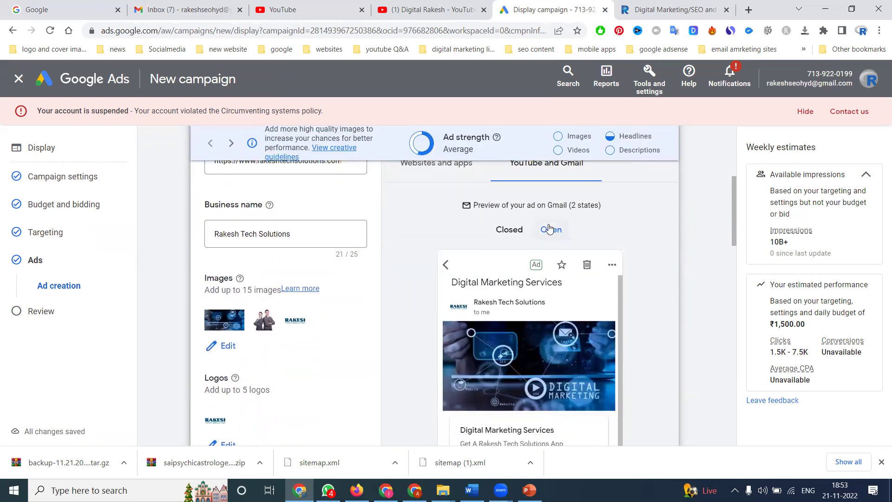
scroll(548, 224, "down", 3)
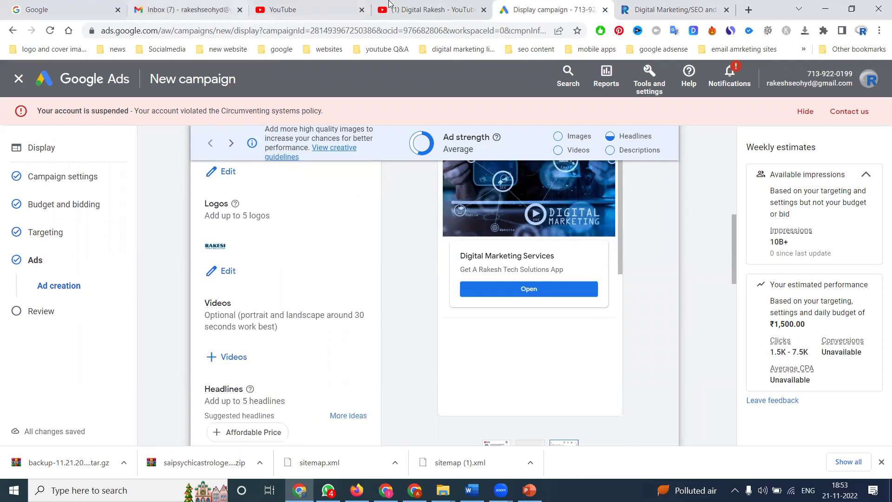
left_click(425, 9)
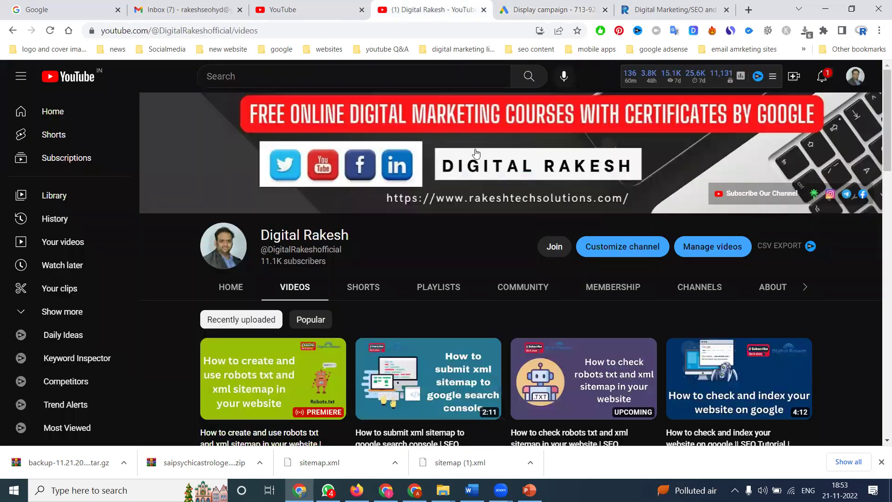